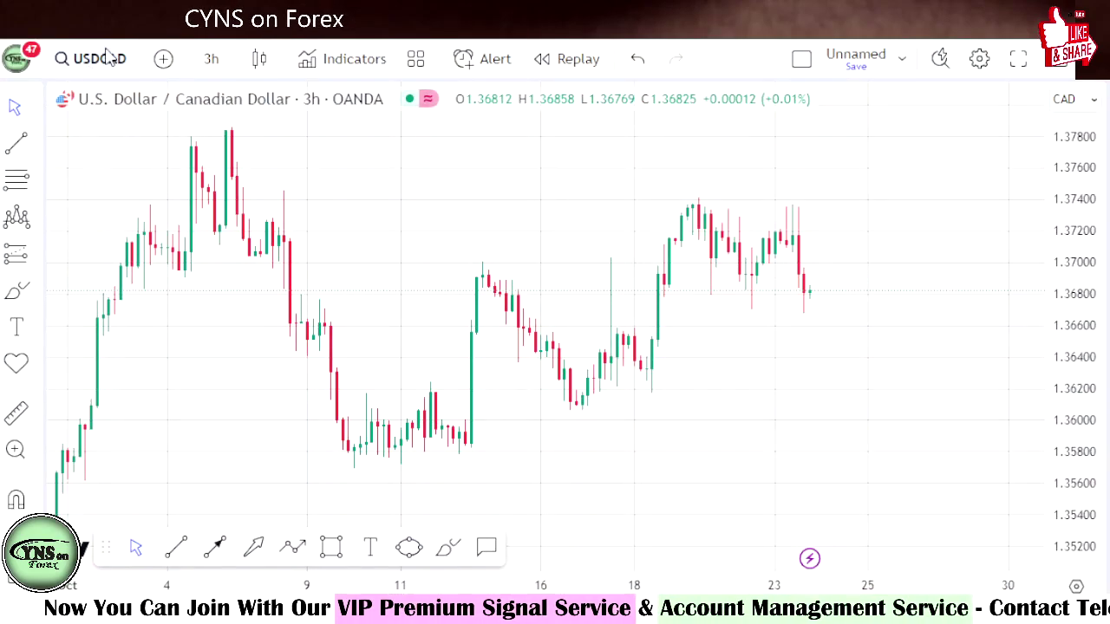
Keep 3-hour candles and draw a rising trend line under the swing lows from 9 Oct
click(209, 60)
click(231, 262)
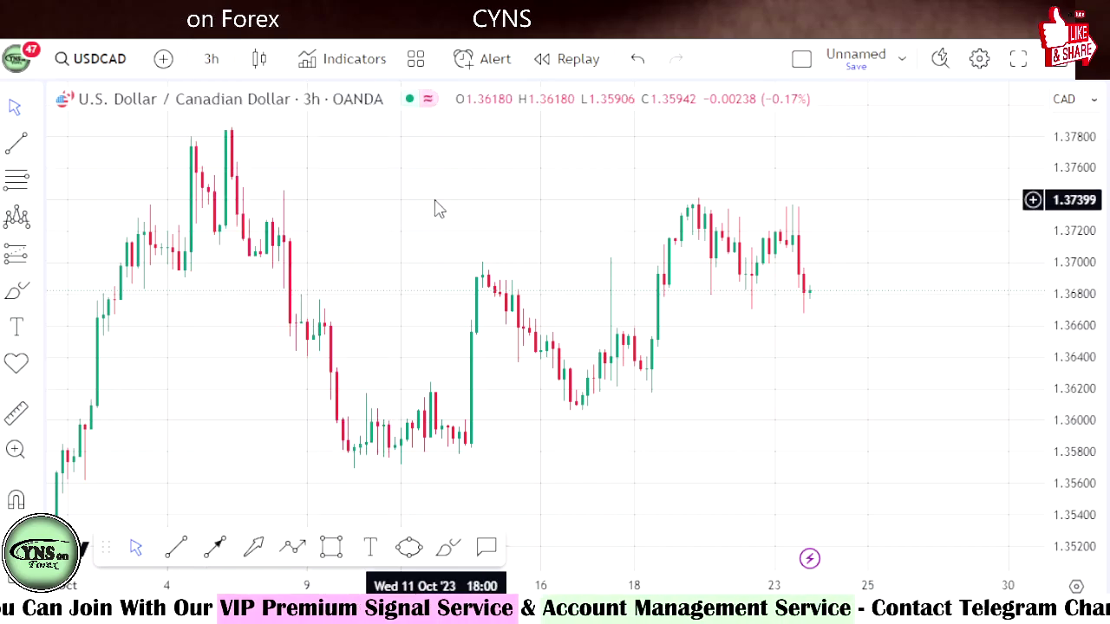
click(176, 547)
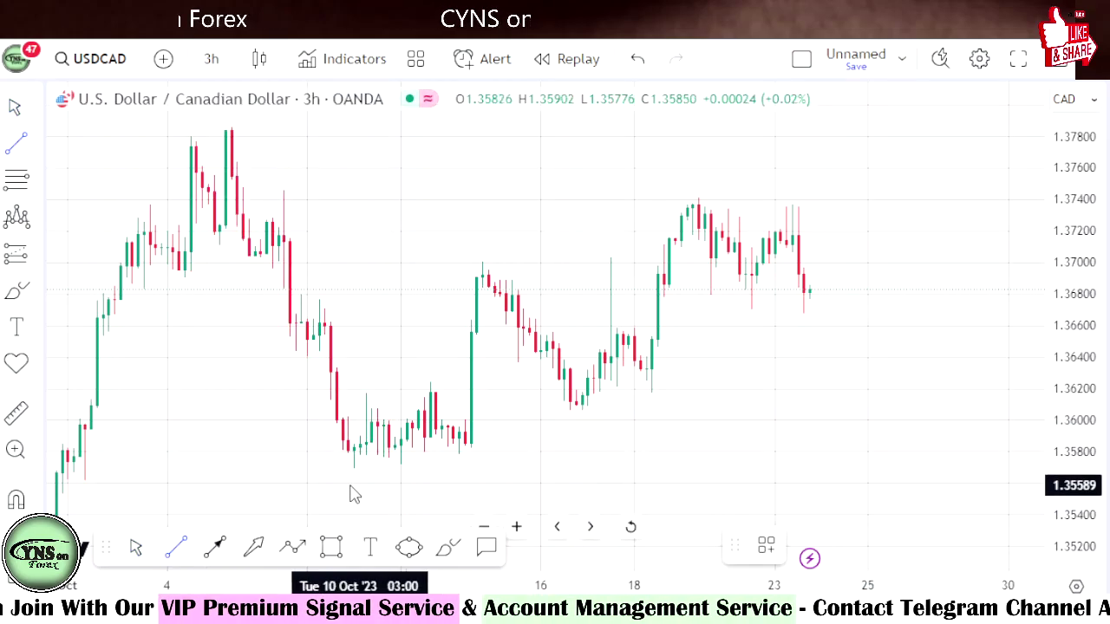
click(343, 492)
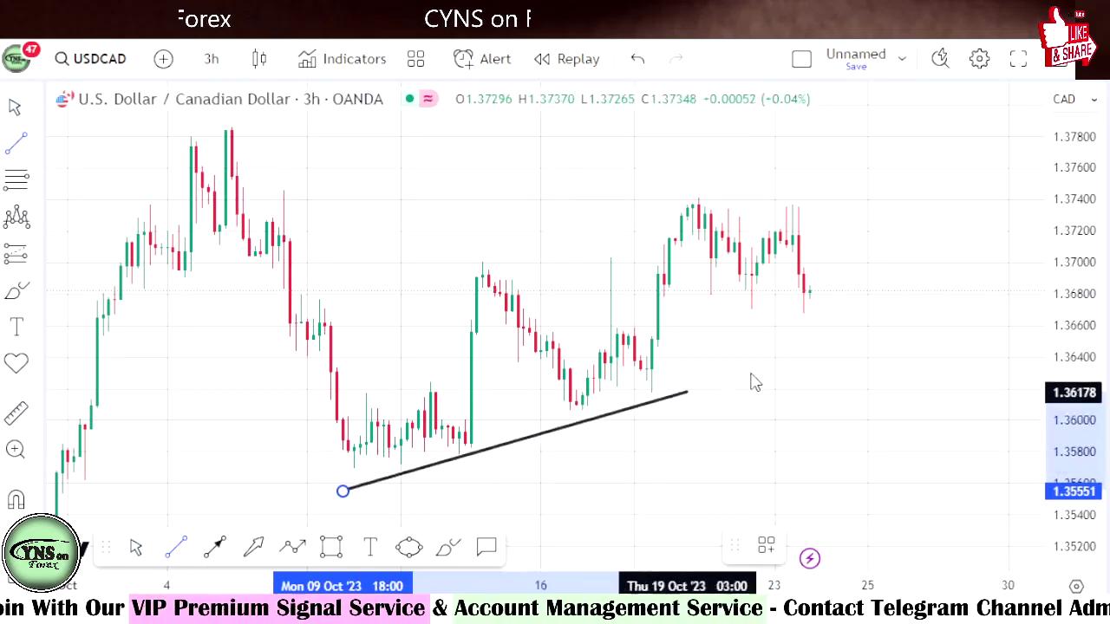
click(973, 264)
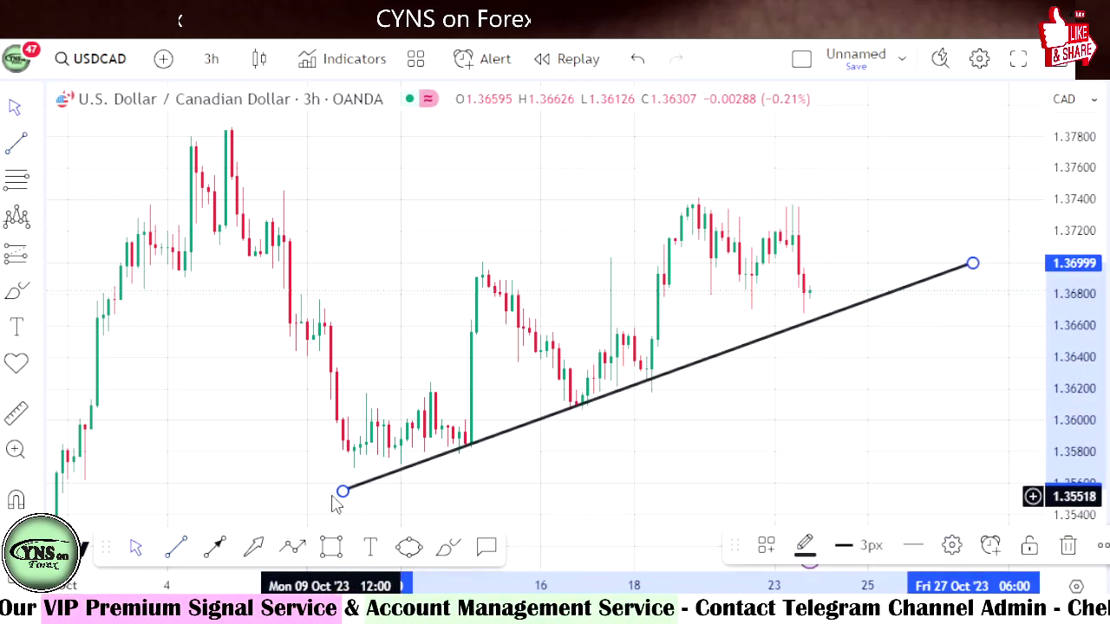
drag(339, 494, 341, 497)
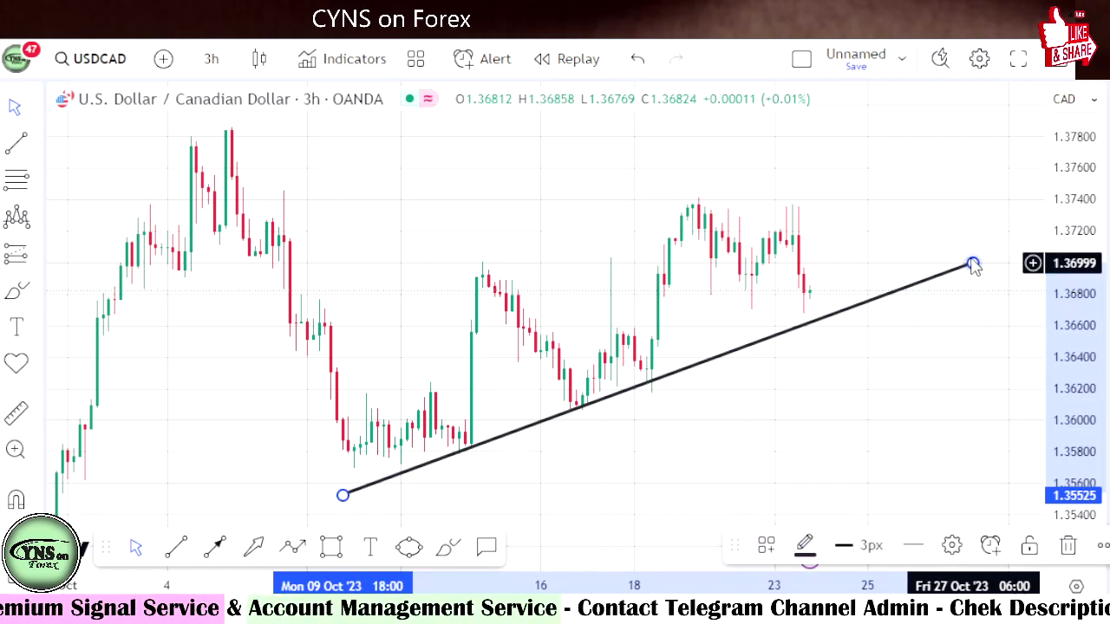
drag(973, 263, 974, 257)
click(558, 483)
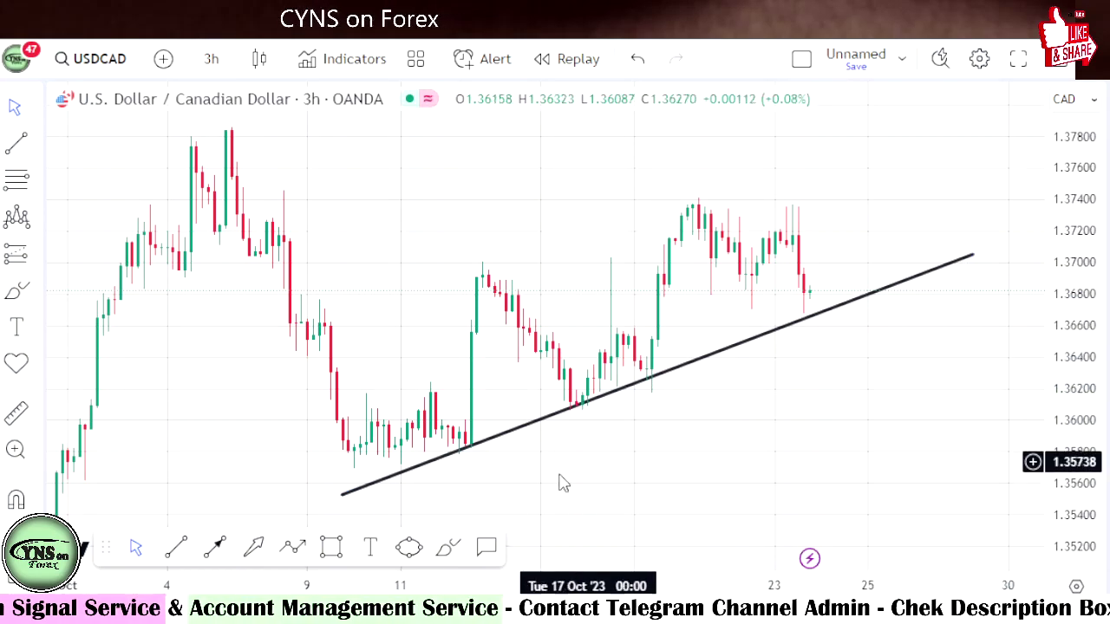
Place green up-arrow marks at the trend-line touches around 12, 16 and 18 October
click(27, 293)
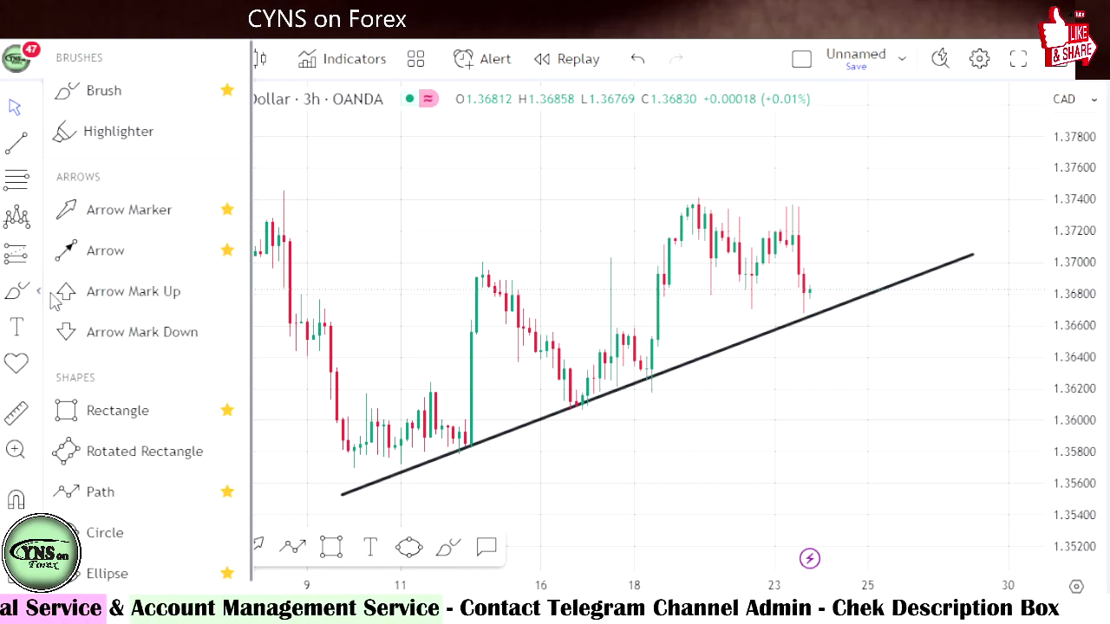
click(104, 289)
click(466, 454)
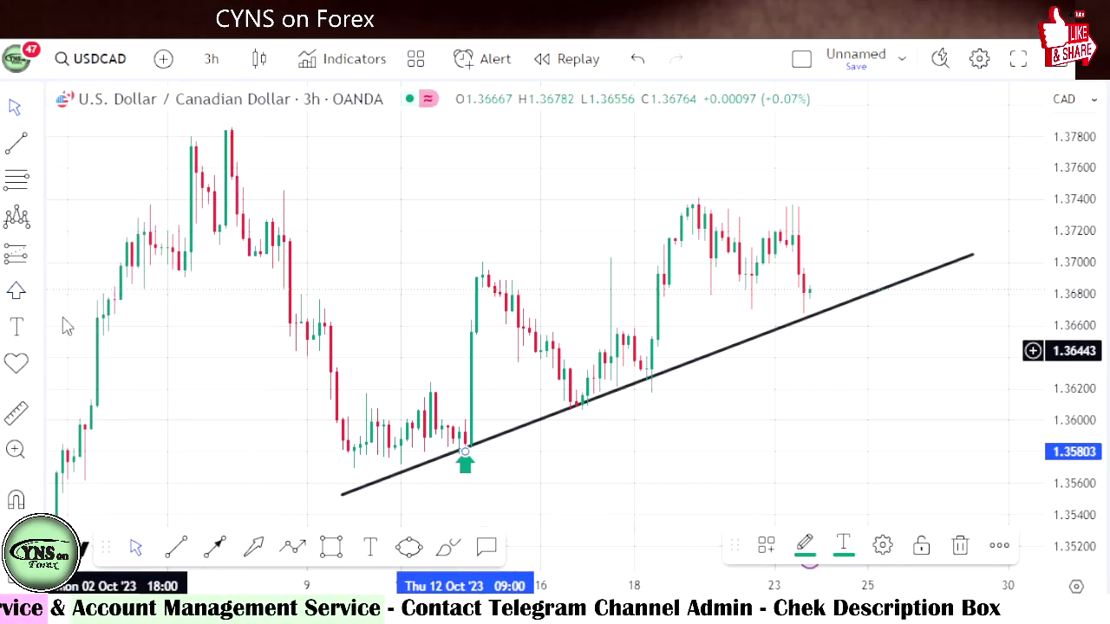
click(581, 405)
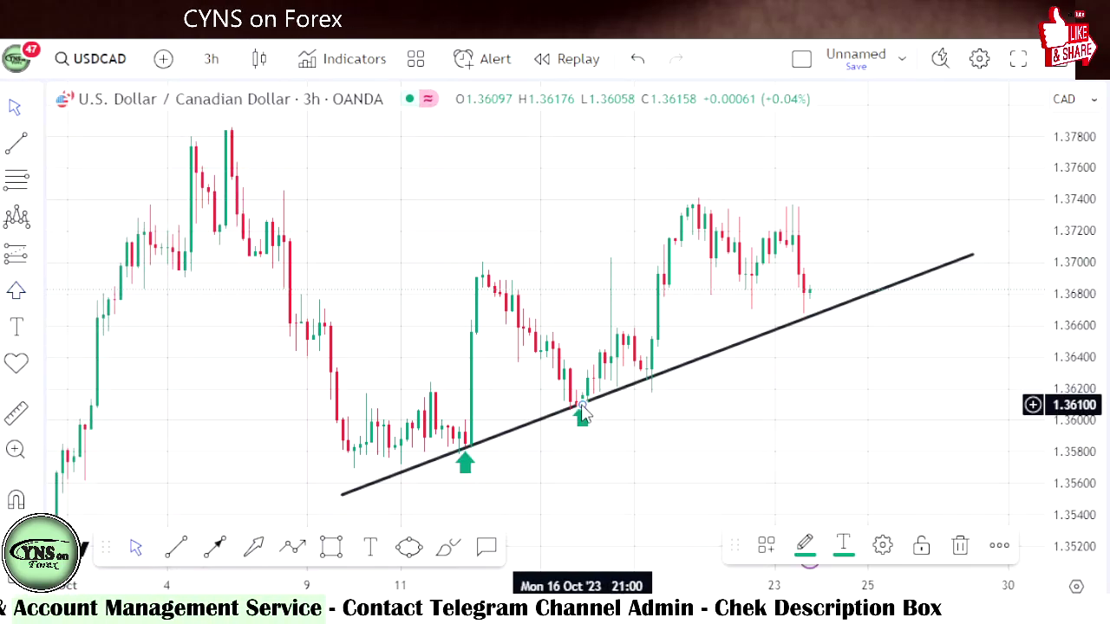
click(651, 380)
click(774, 411)
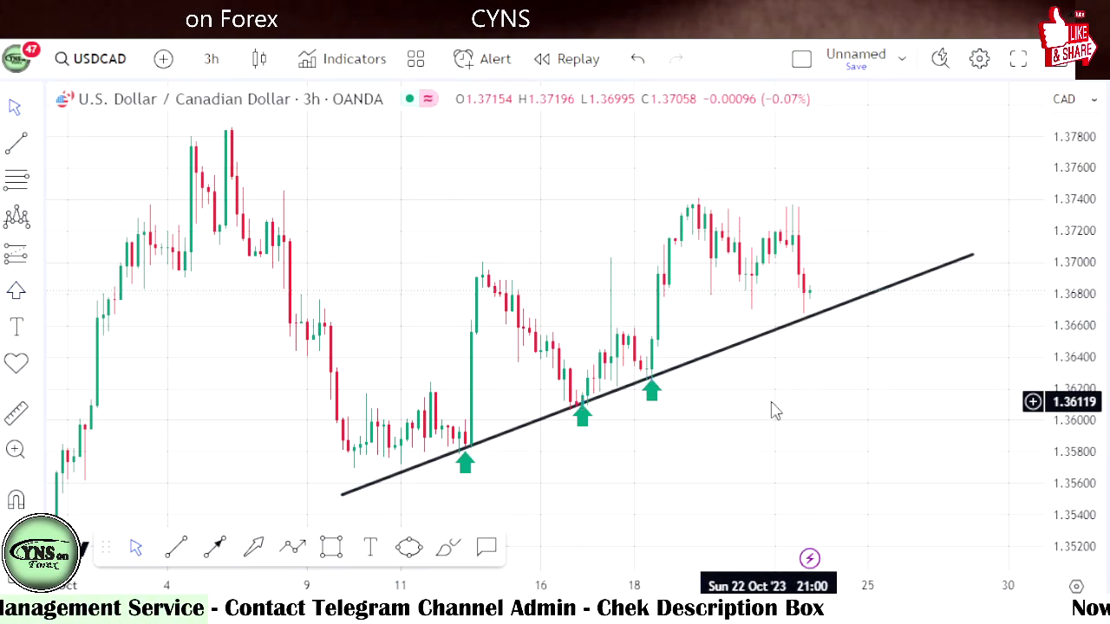
click(177, 547)
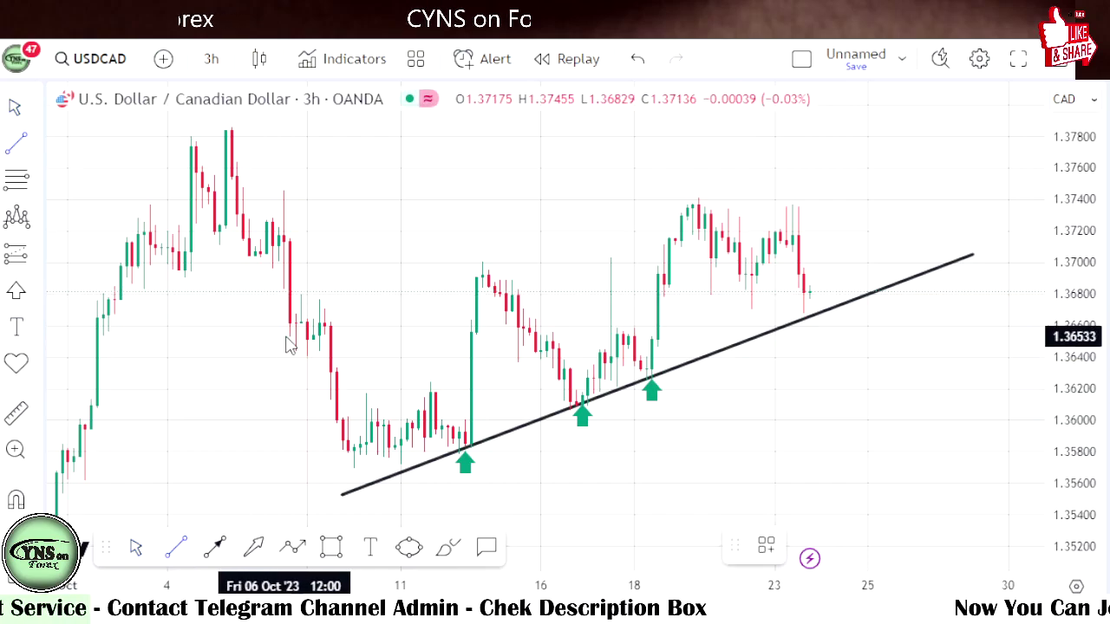
Draw the upper line from the 6 Oct swing along the highs and refit the lower line's end
click(283, 337)
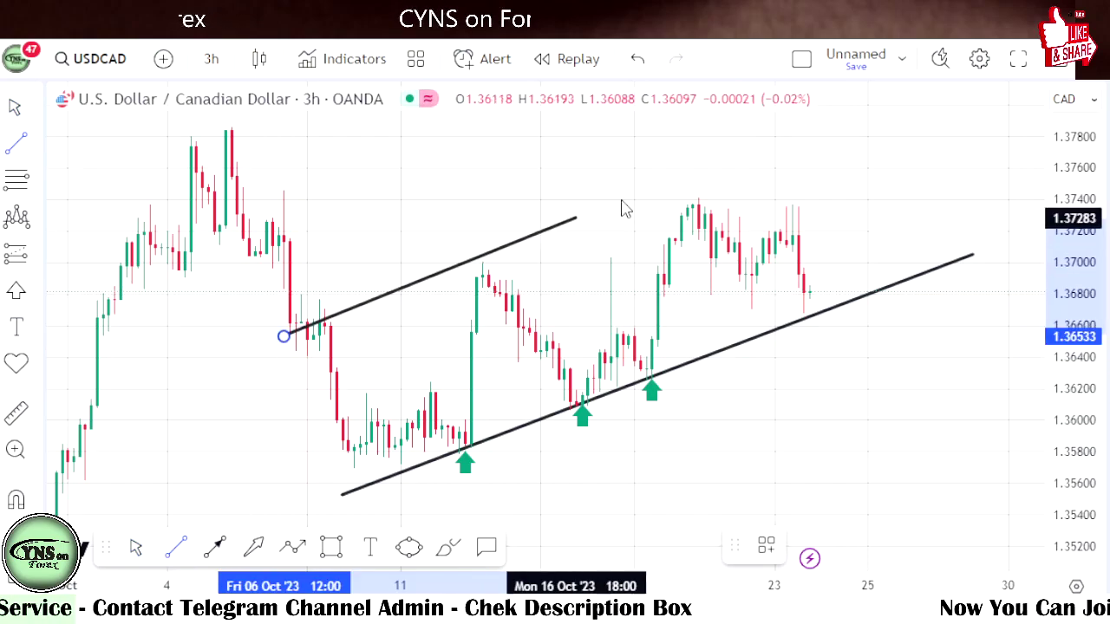
click(844, 114)
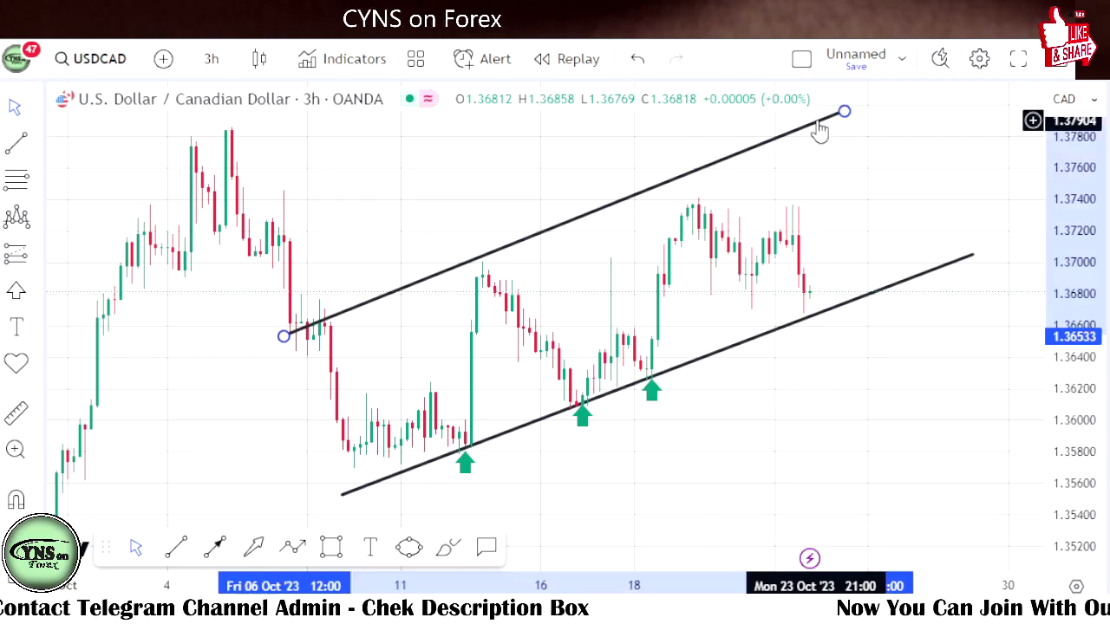
mouse_move(821, 124)
mouse_down()
mouse_move(828, 134)
mouse_move(904, 127)
mouse_up()
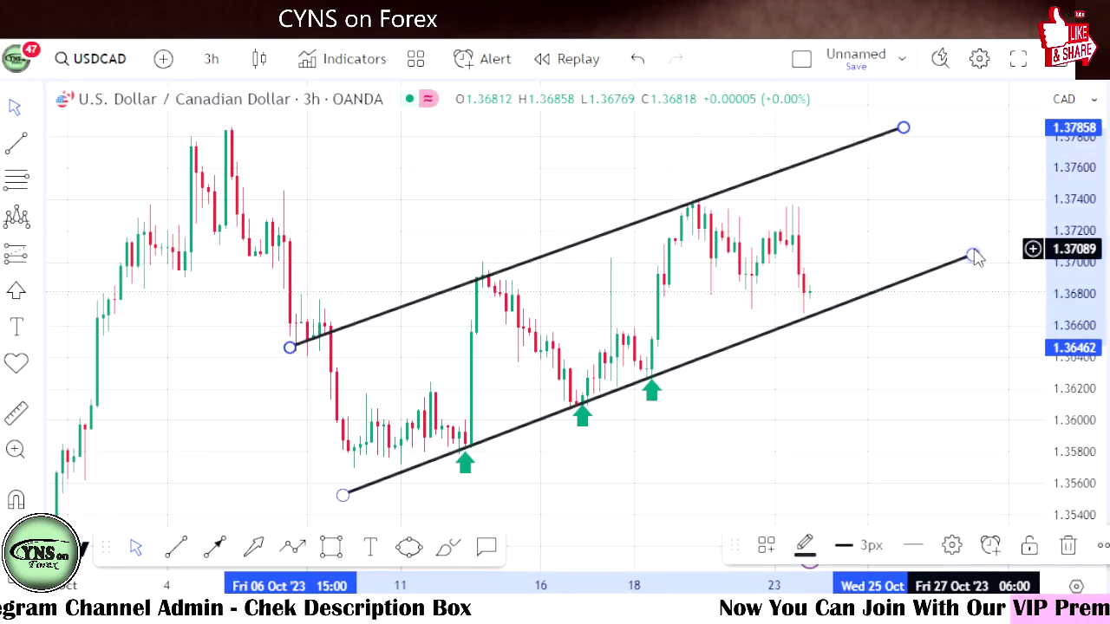
drag(972, 255, 972, 264)
click(751, 320)
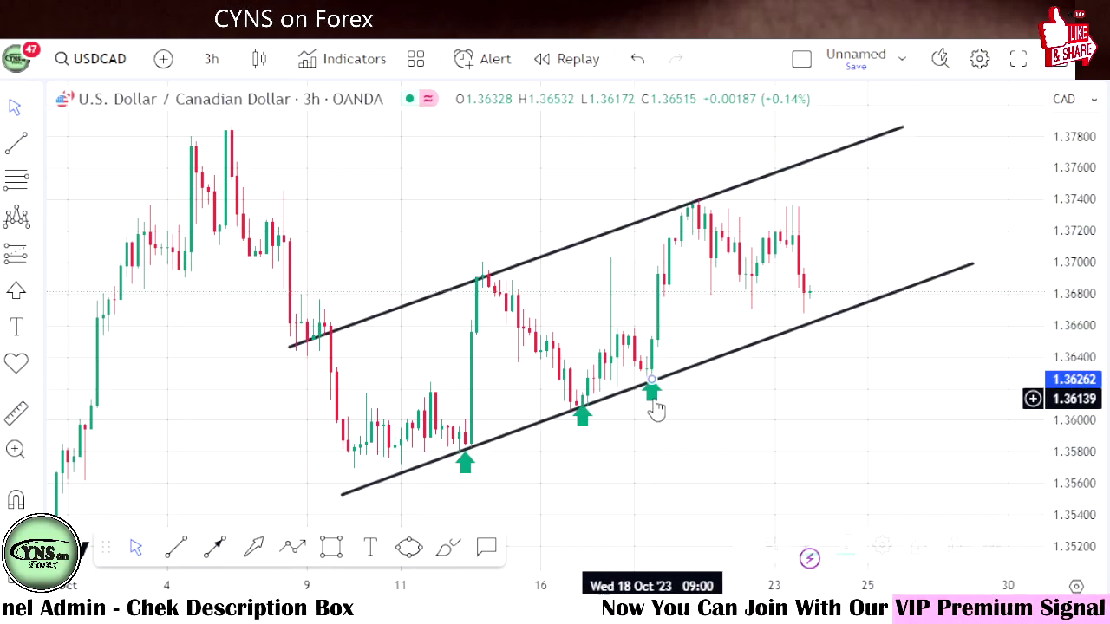
Nudge the middle and right green arrows onto the lower line and reframe the channel
drag(651, 392, 651, 396)
drag(580, 414, 580, 423)
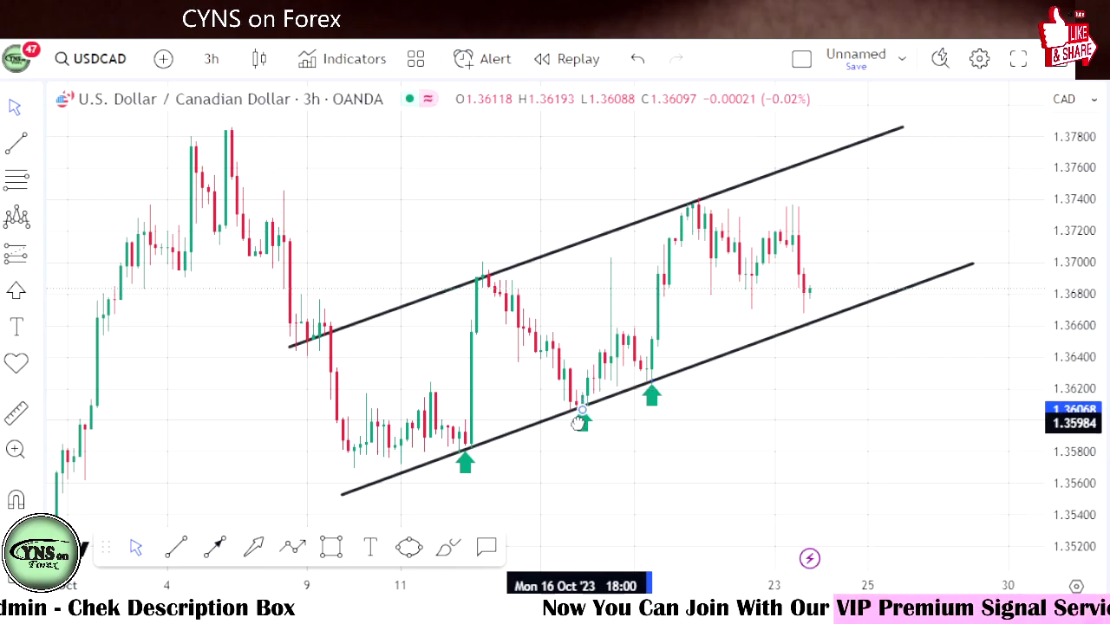
drag(837, 379, 797, 392)
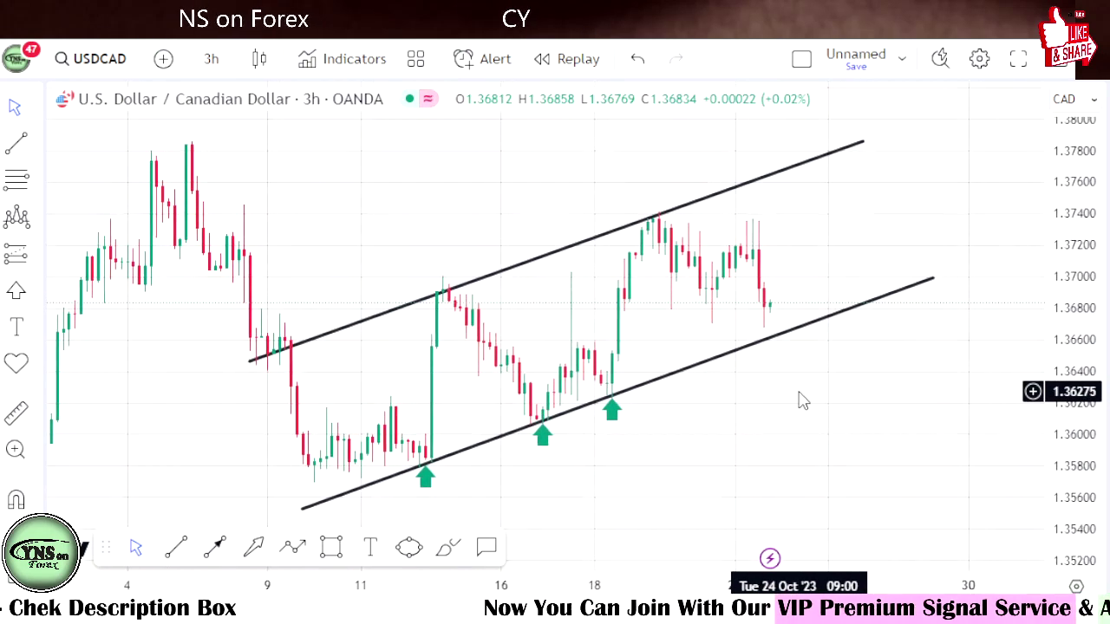
Mark the upper-line touches near 13 and 19 October with red down-arrows
click(42, 297)
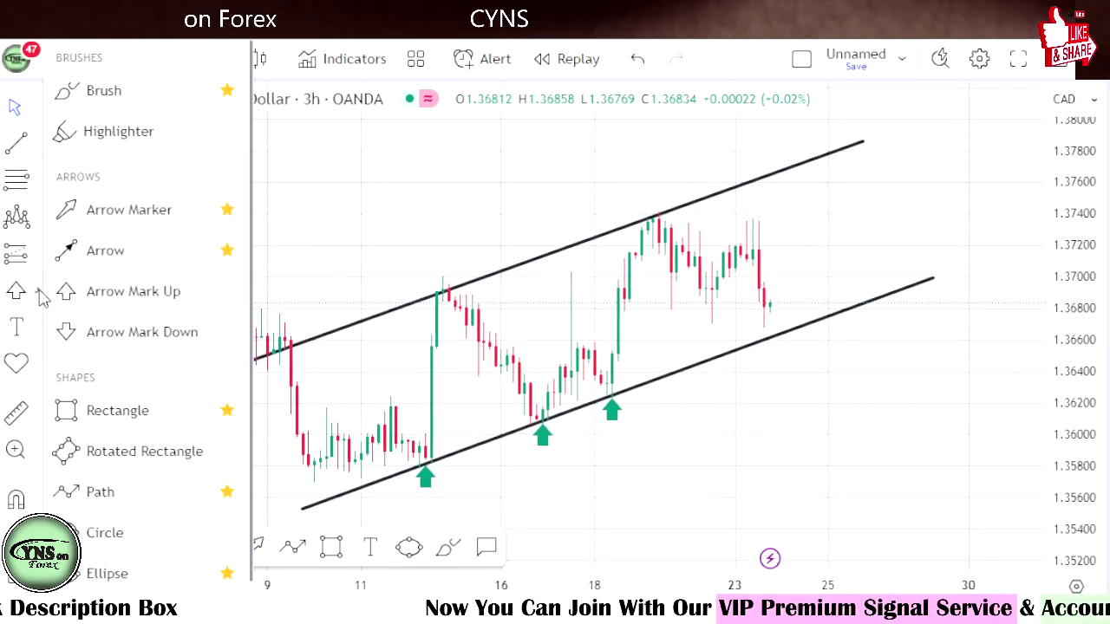
click(130, 332)
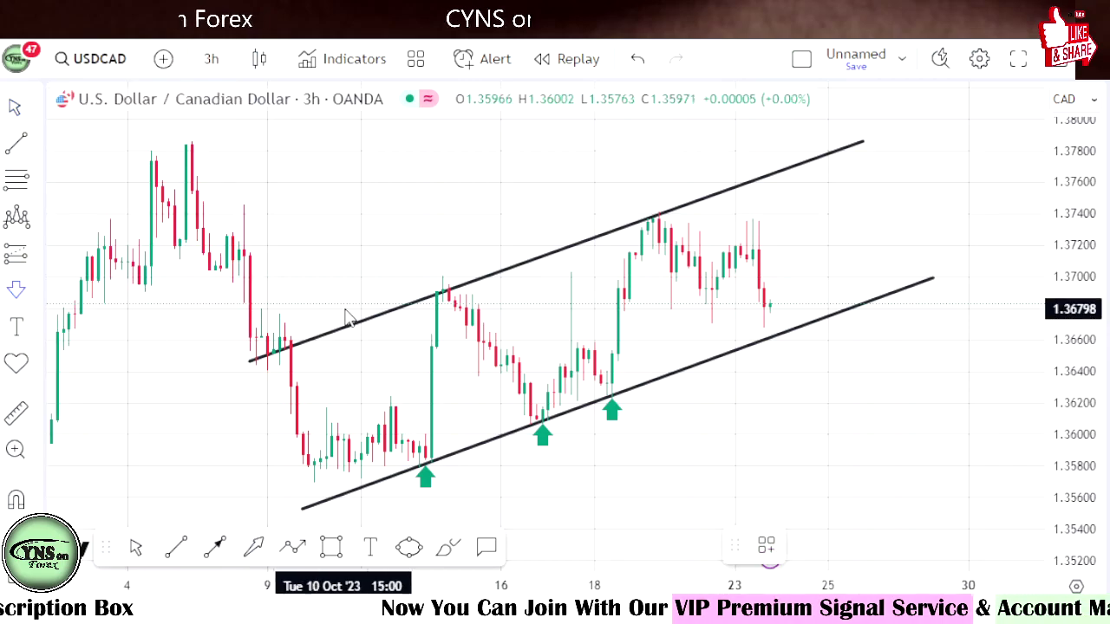
click(442, 282)
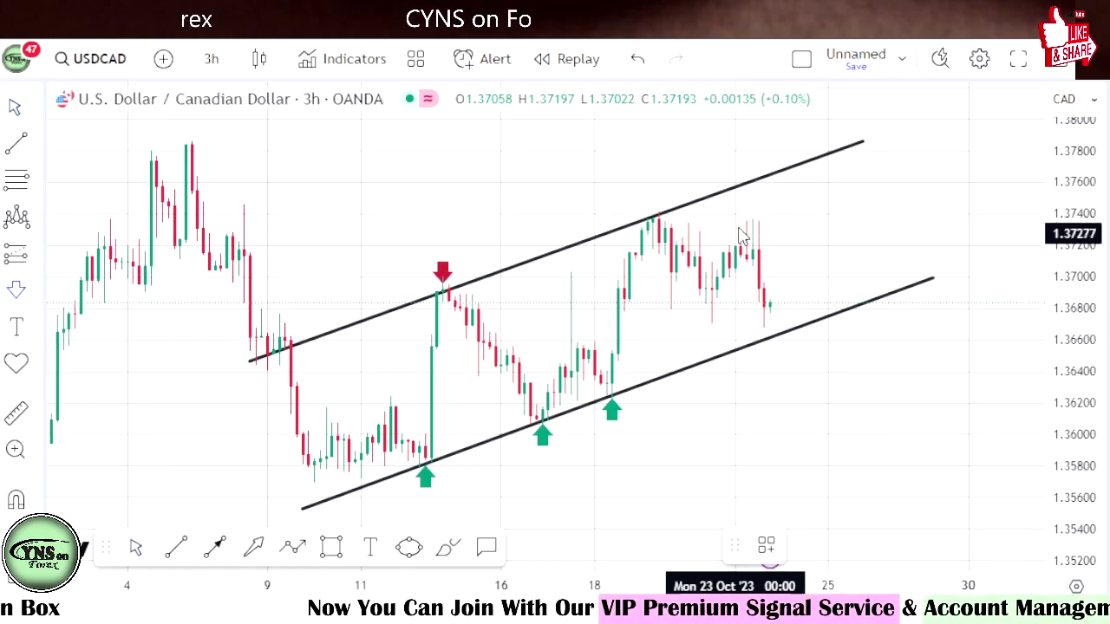
click(652, 214)
click(902, 218)
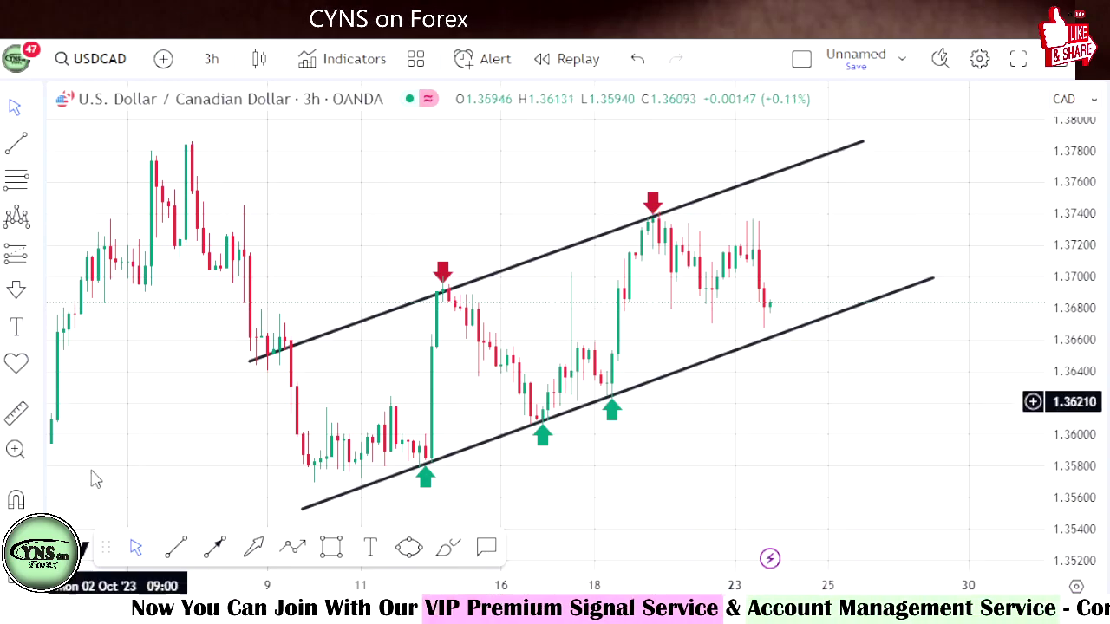
Draw falling lines from the 19 Oct high and from the 17 Oct level near 1.3680
click(176, 547)
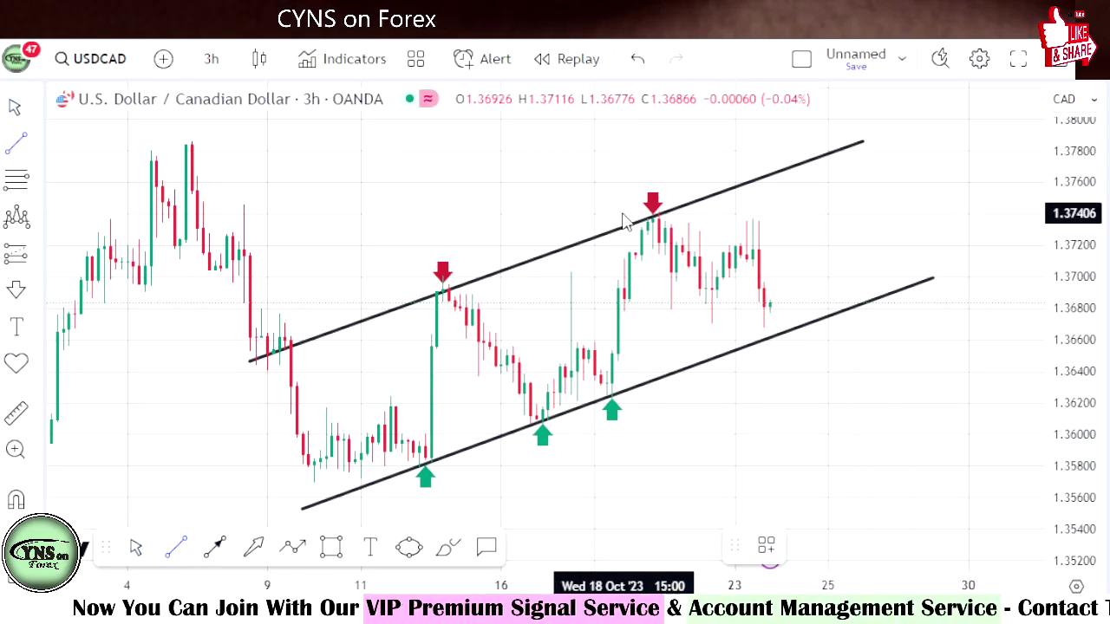
click(874, 236)
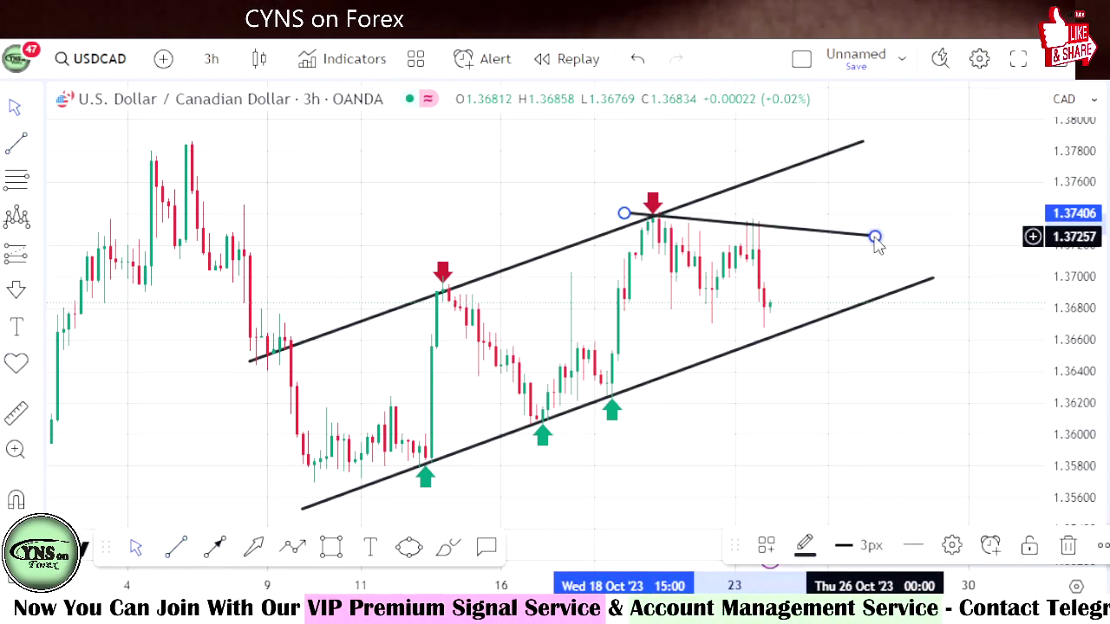
click(177, 550)
click(583, 304)
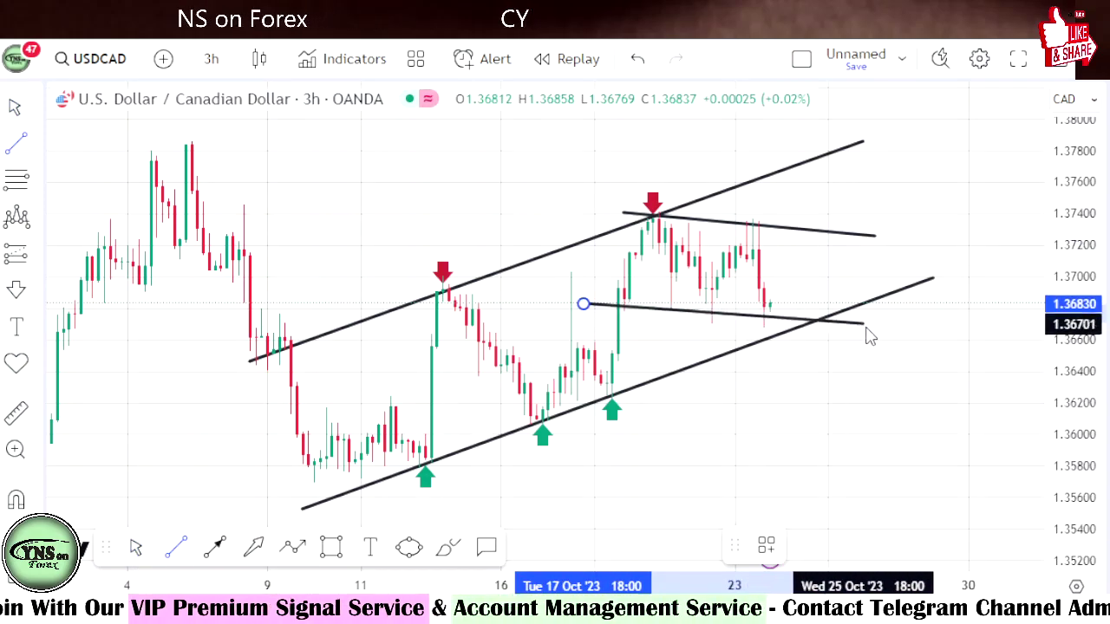
click(868, 329)
drag(855, 335, 849, 339)
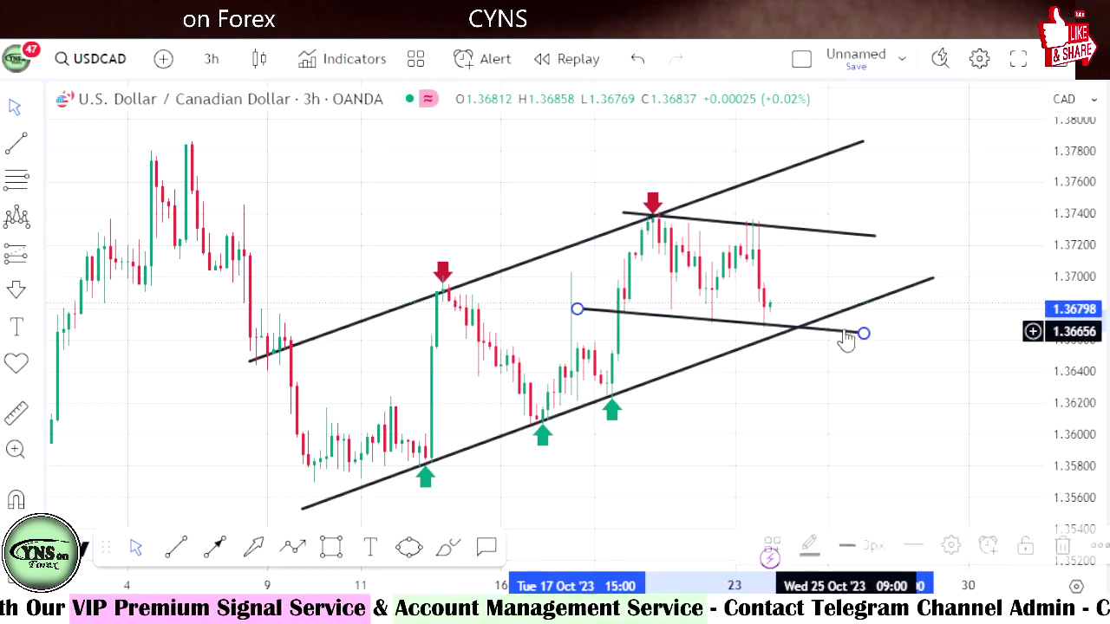
click(893, 177)
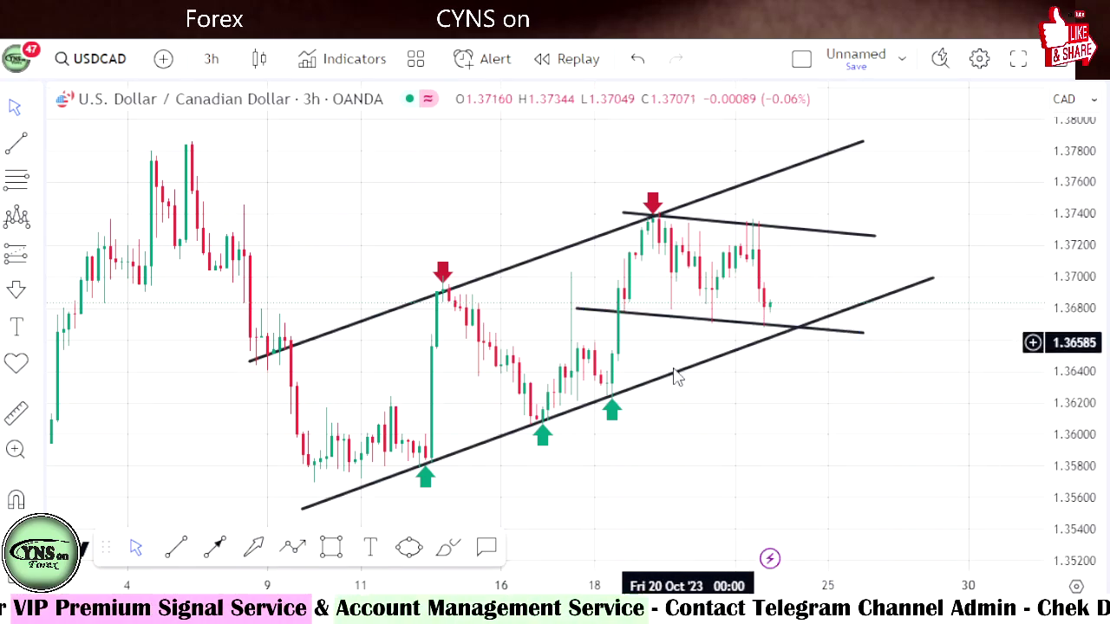
Draw a zigzag arrow path from the 18 Oct low via two channel-top peaks to the lower line
click(292, 551)
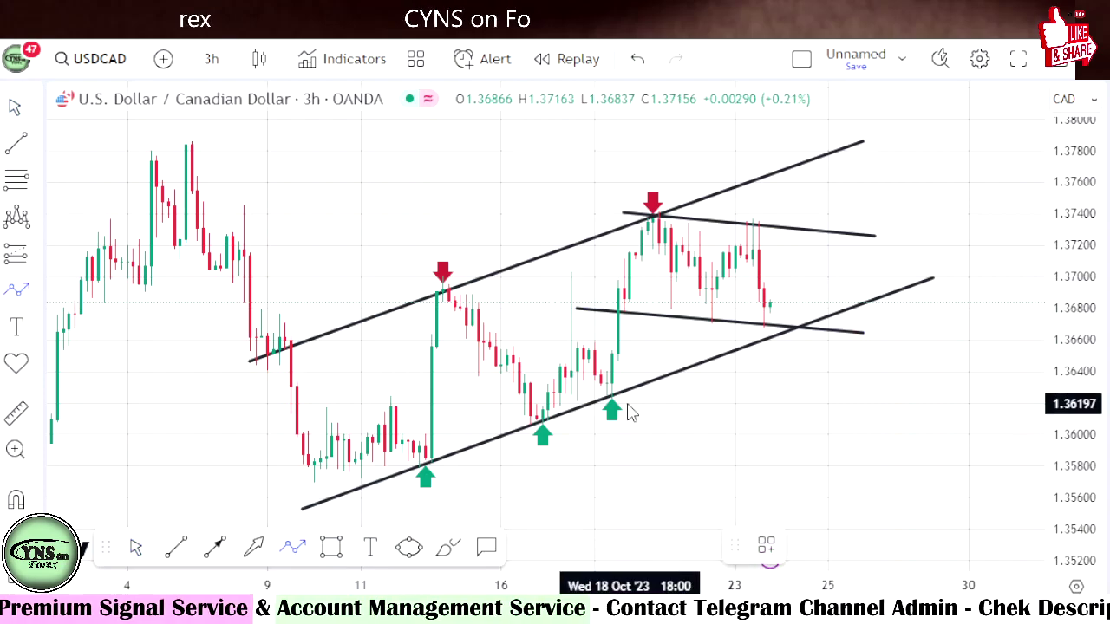
click(607, 398)
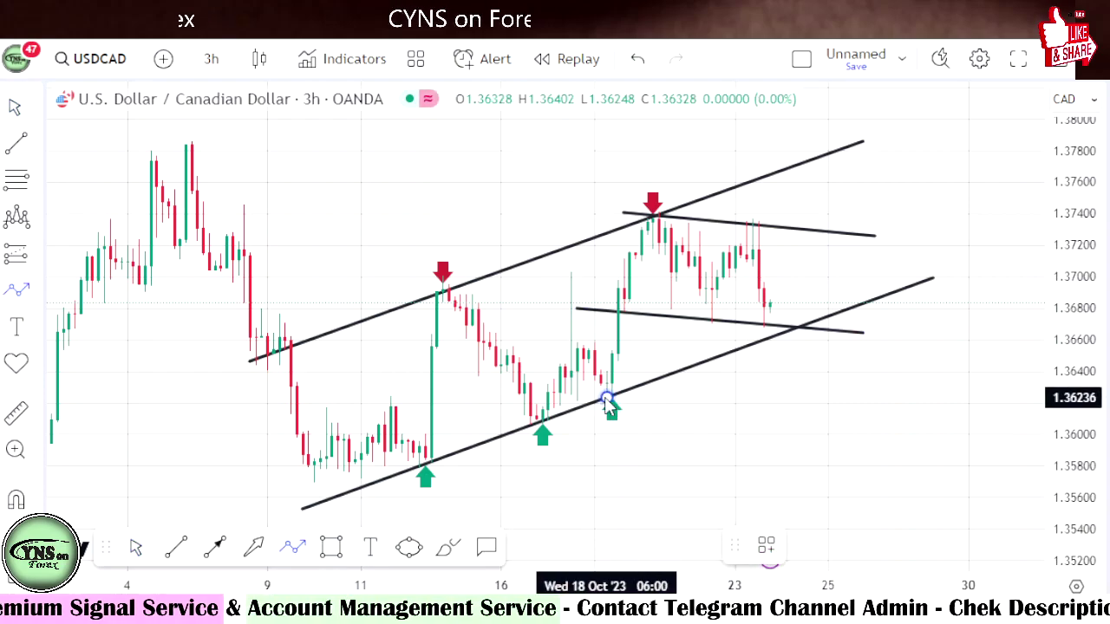
click(659, 215)
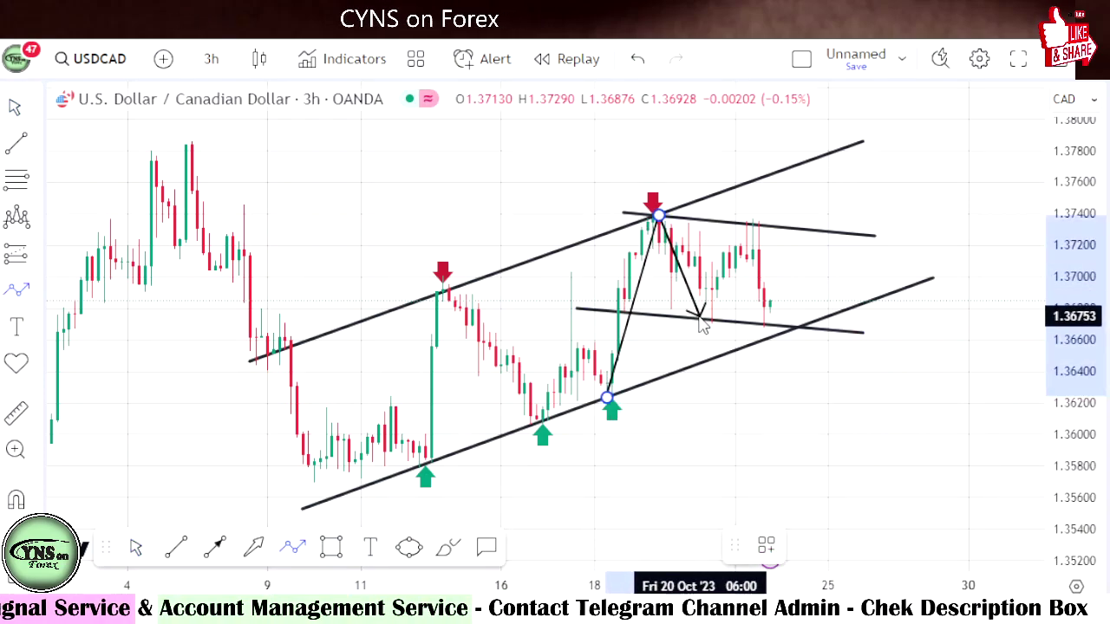
click(700, 319)
click(747, 225)
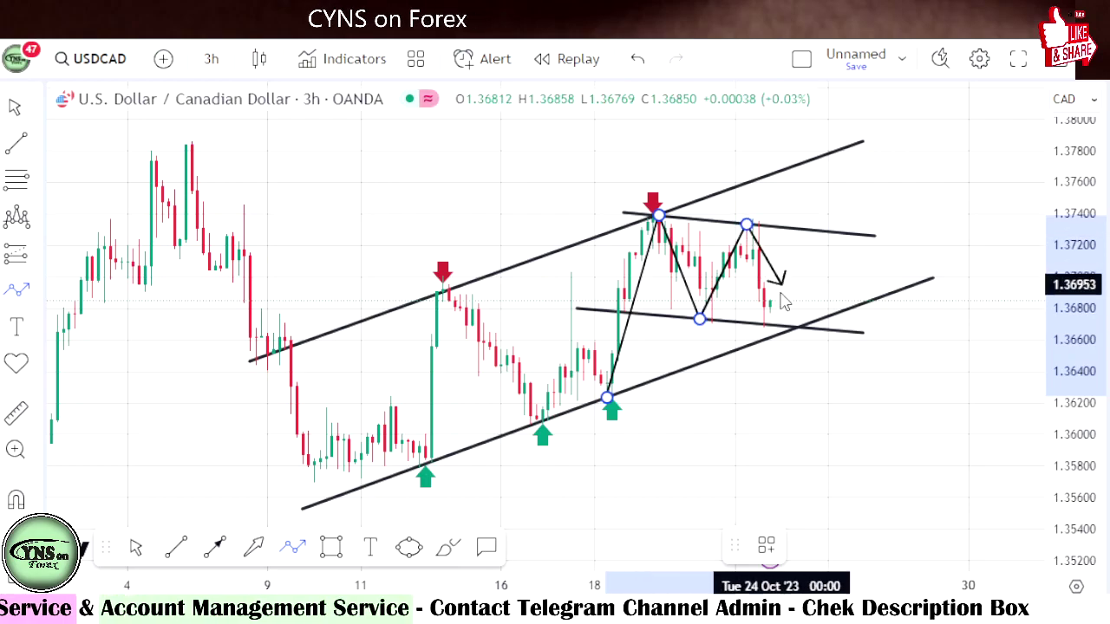
click(788, 329)
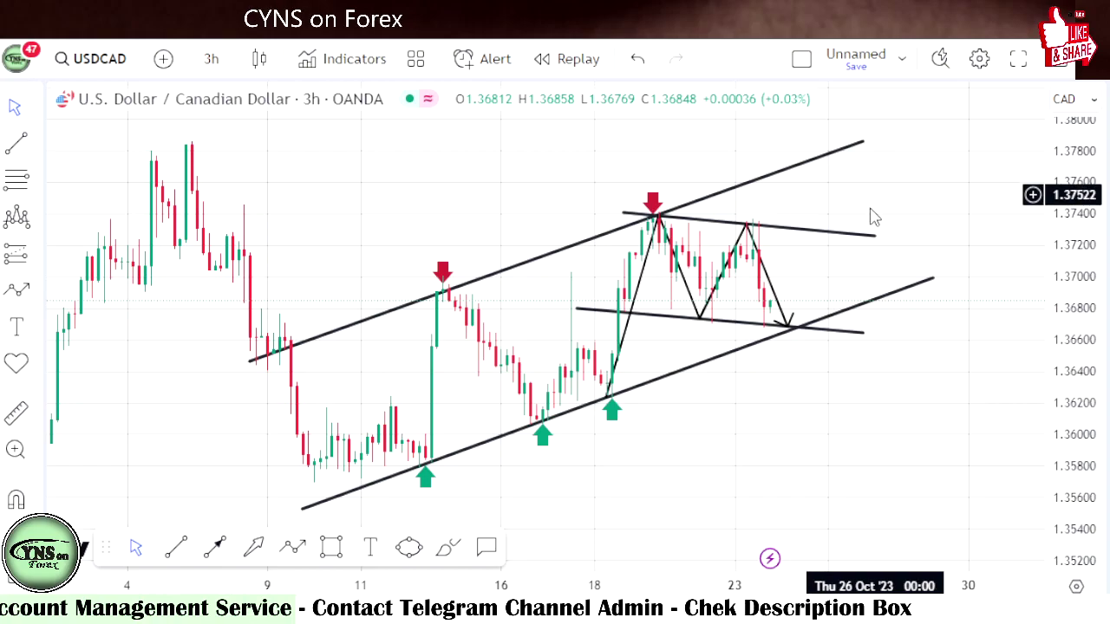
Draw a thin pink zone near 1.3660 from early October, stretched past the convergence point
drag(924, 211, 845, 195)
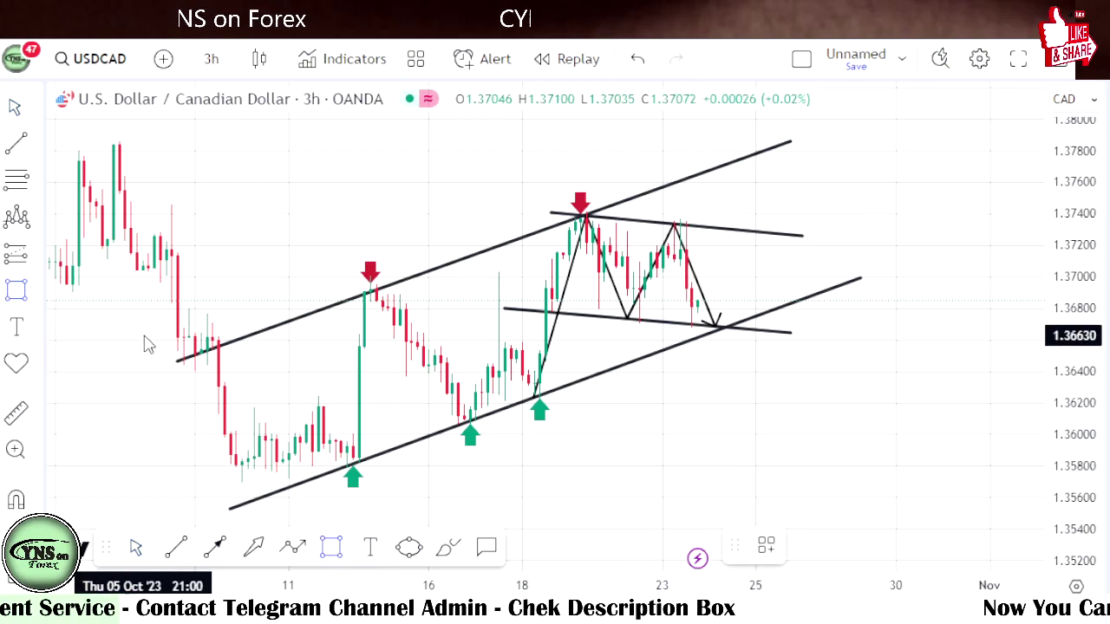
drag(148, 333, 822, 345)
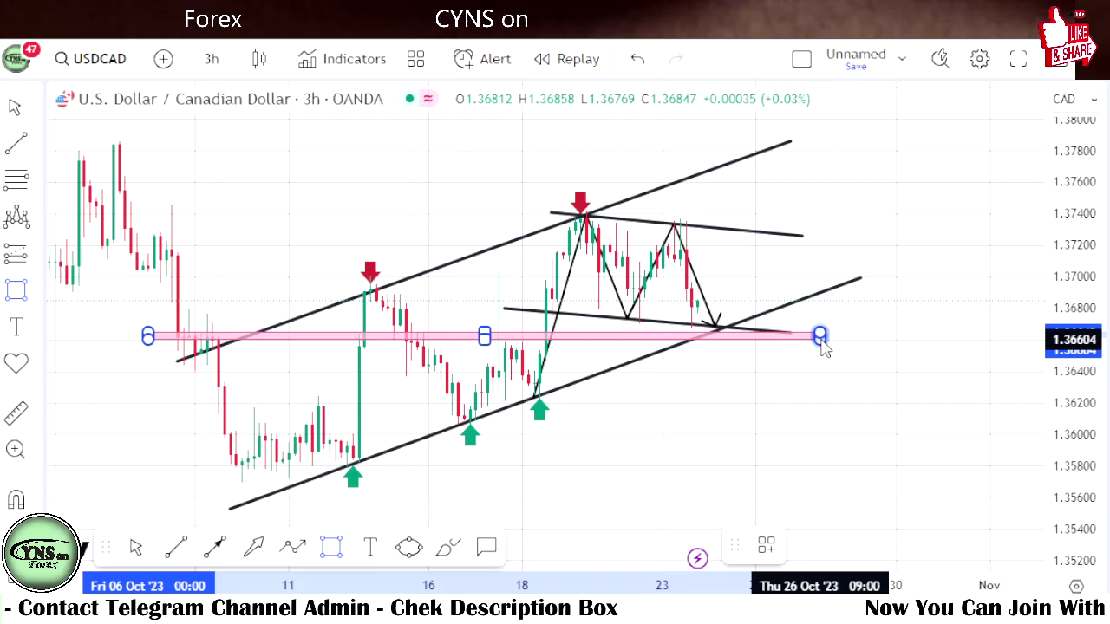
drag(805, 338, 796, 328)
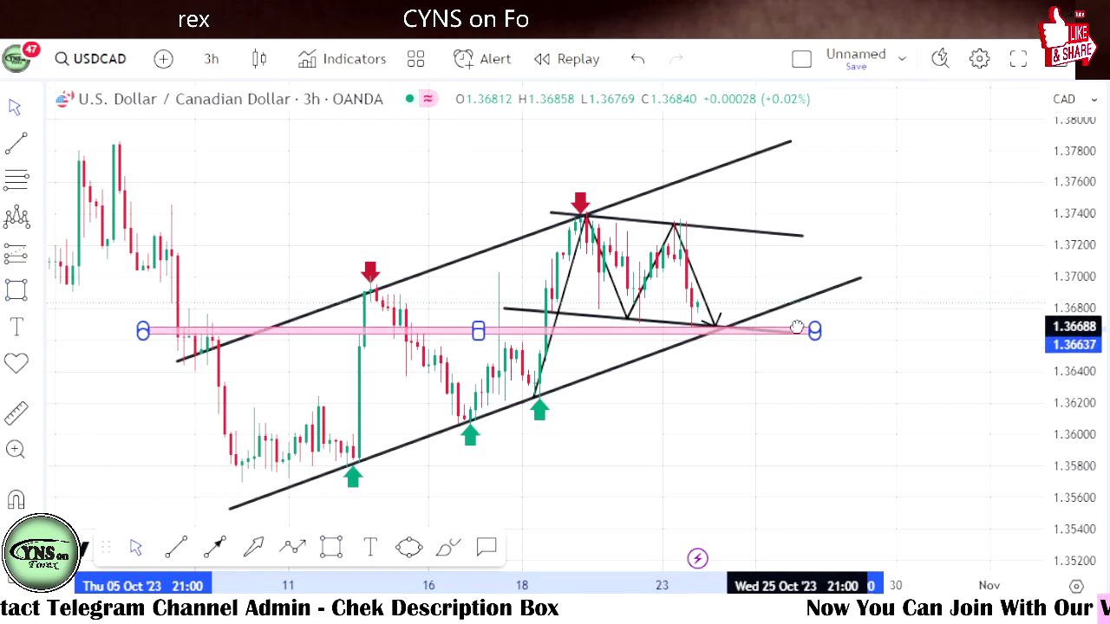
click(836, 177)
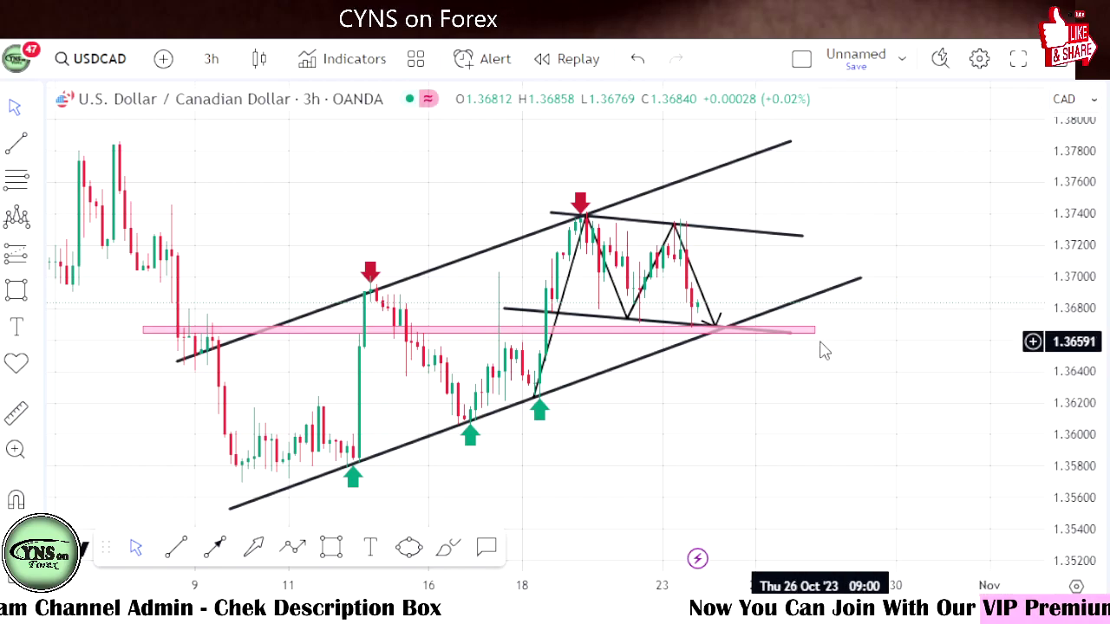
drag(816, 331, 902, 329)
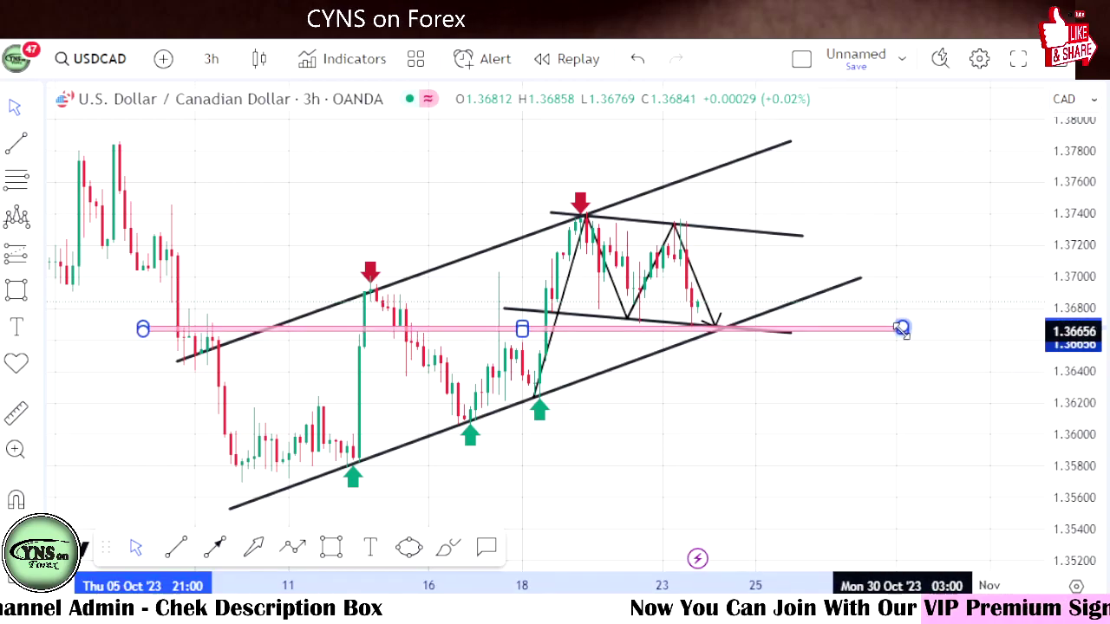
click(848, 206)
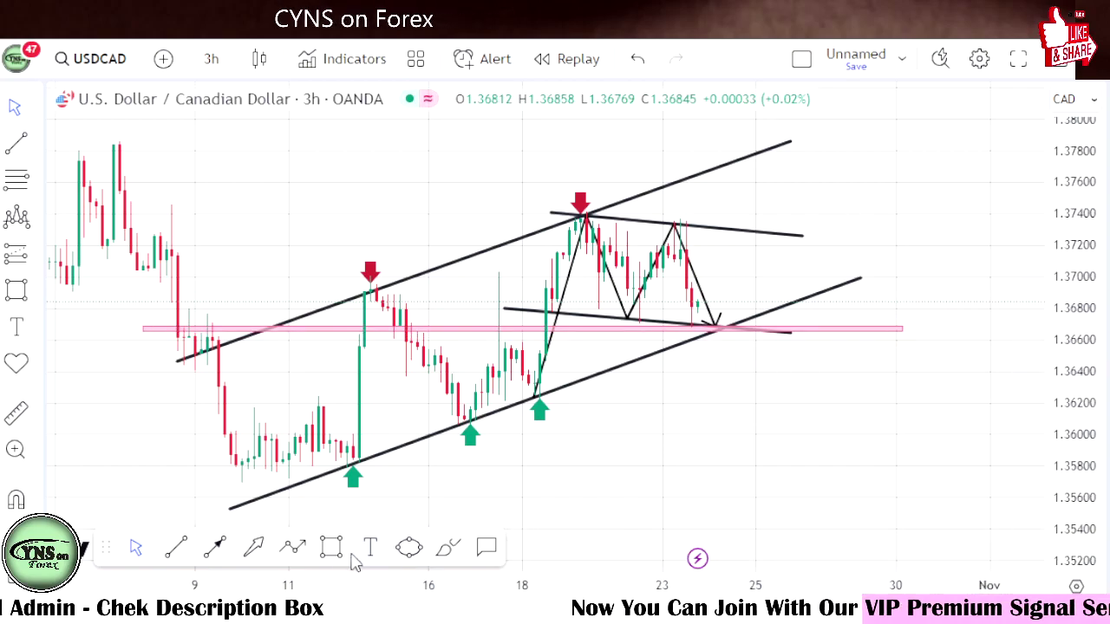
Circle the zigzag arrowhead where the pink zone meets the lower channel line around 24 October
click(409, 548)
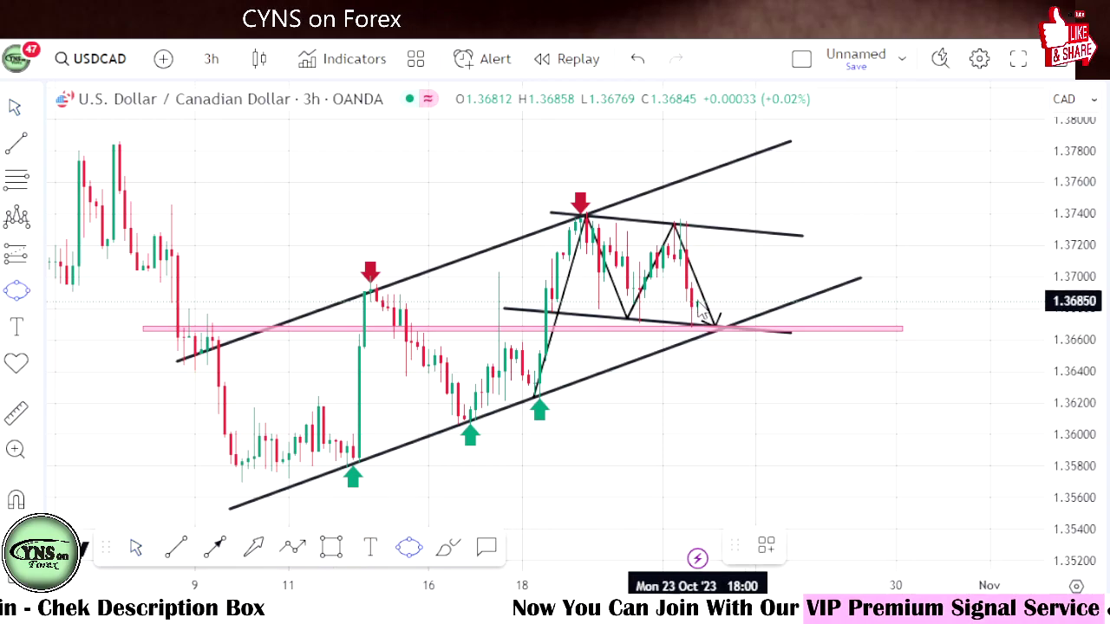
click(703, 299)
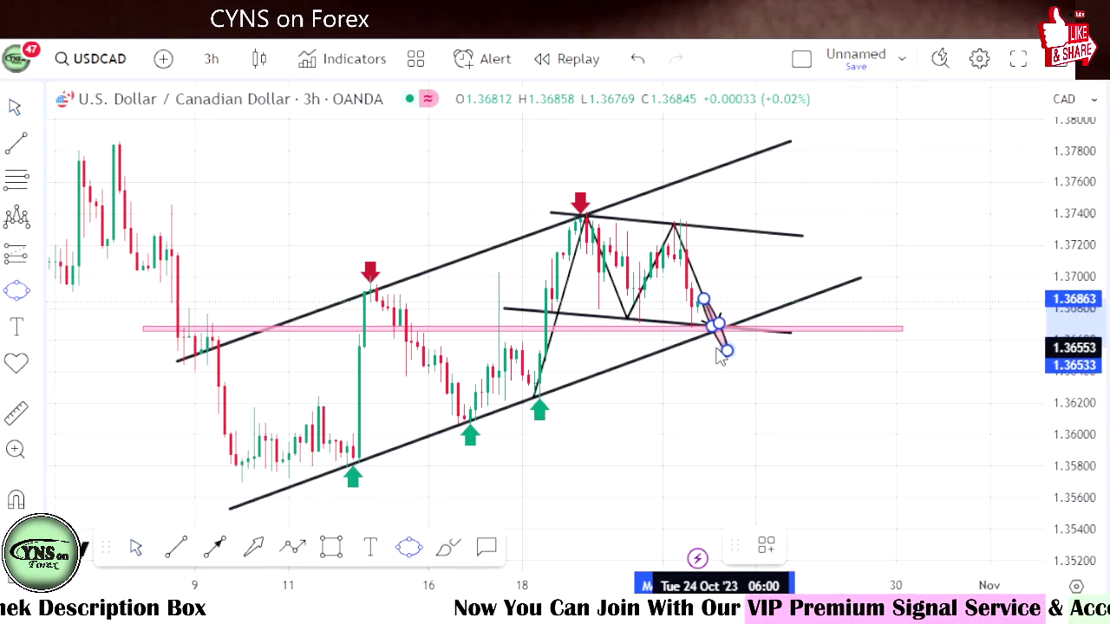
click(727, 350)
click(702, 368)
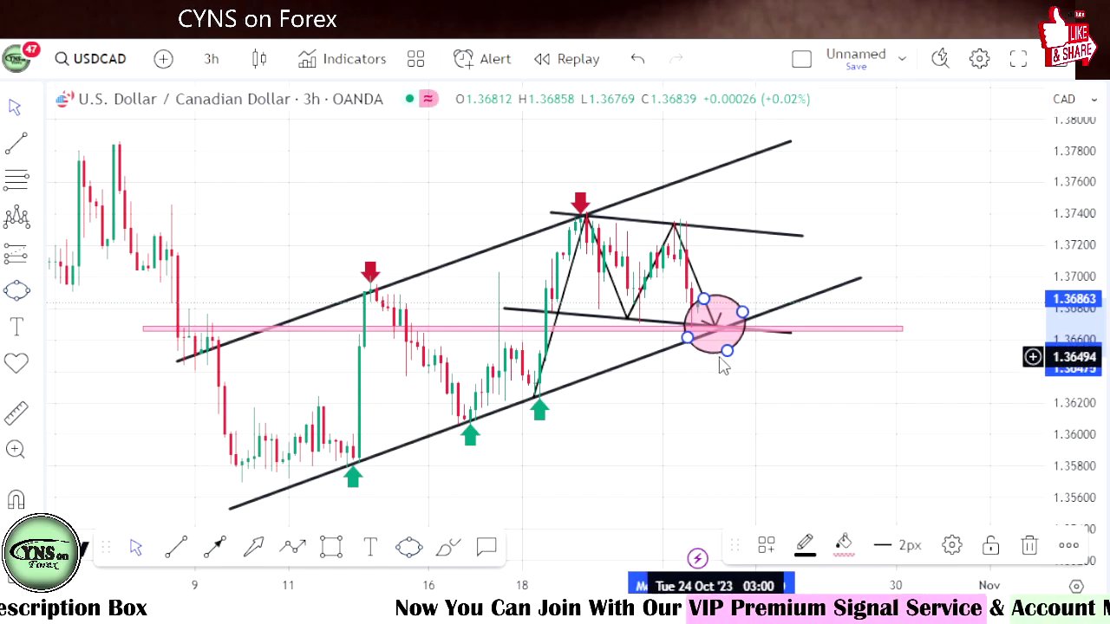
drag(731, 363, 733, 364)
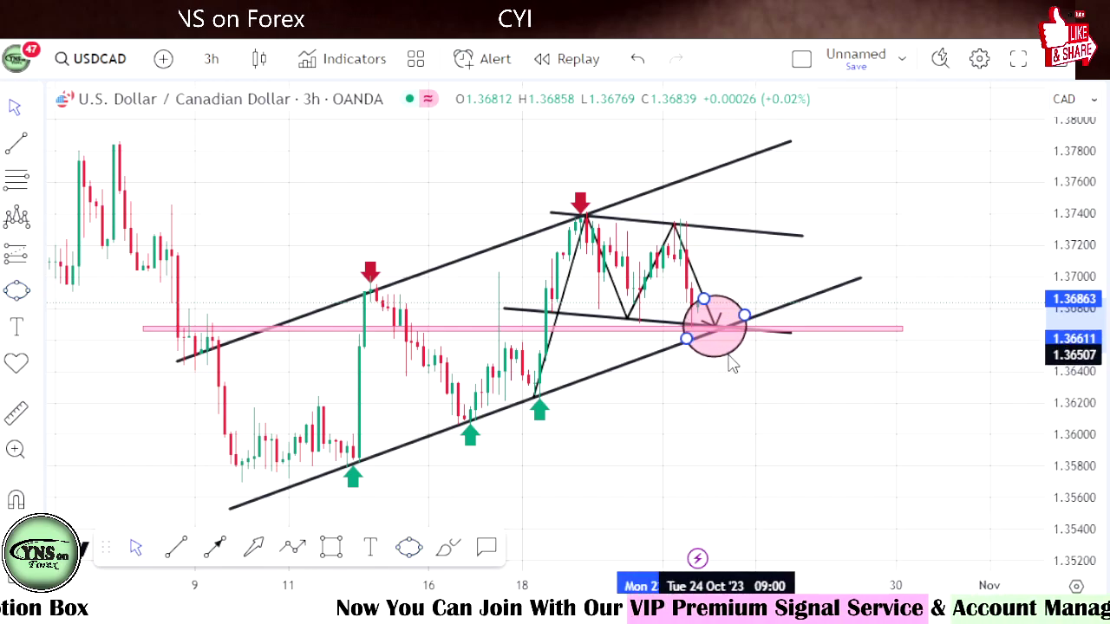
click(733, 305)
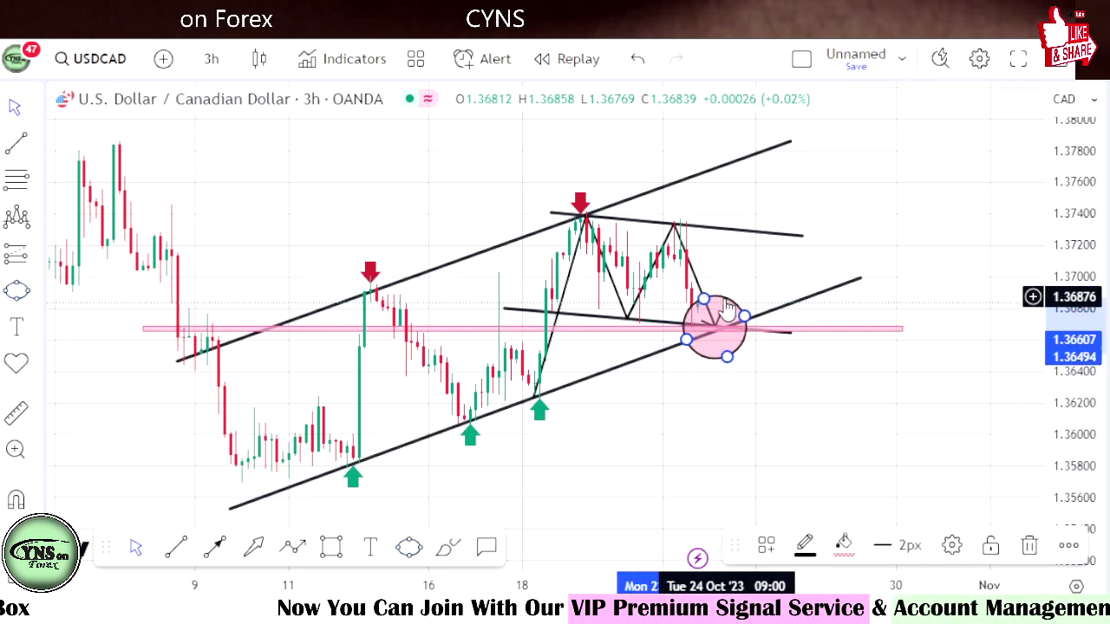
click(883, 237)
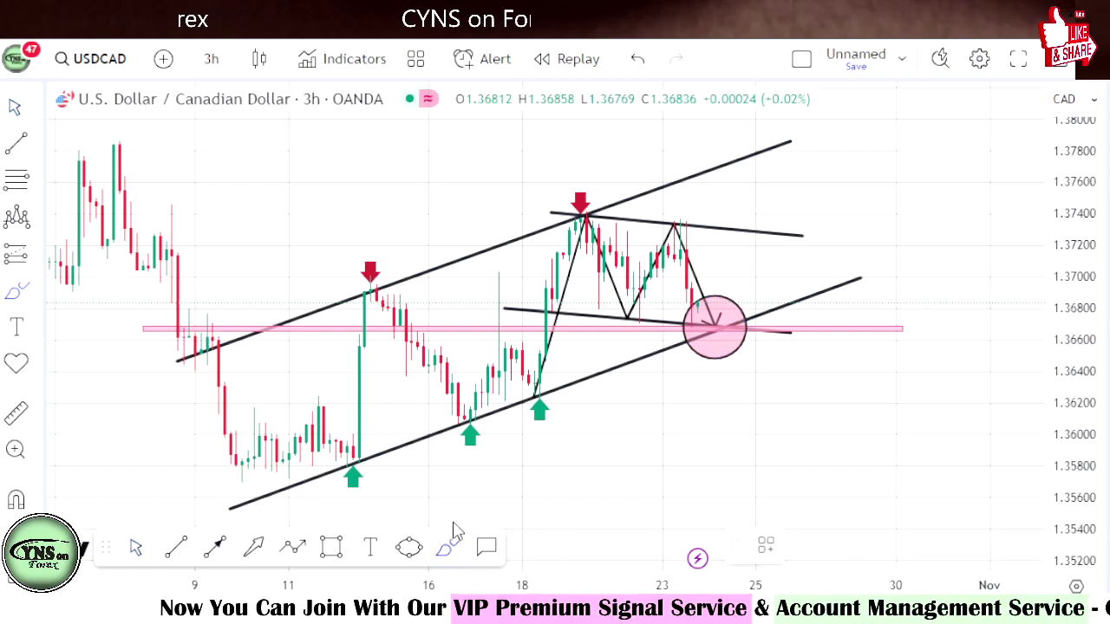
mouse_move(533, 395)
mouse_down()
mouse_move(589, 218)
mouse_move(710, 328)
mouse_move(711, 345)
mouse_move(753, 210)
mouse_move(784, 198)
mouse_up()
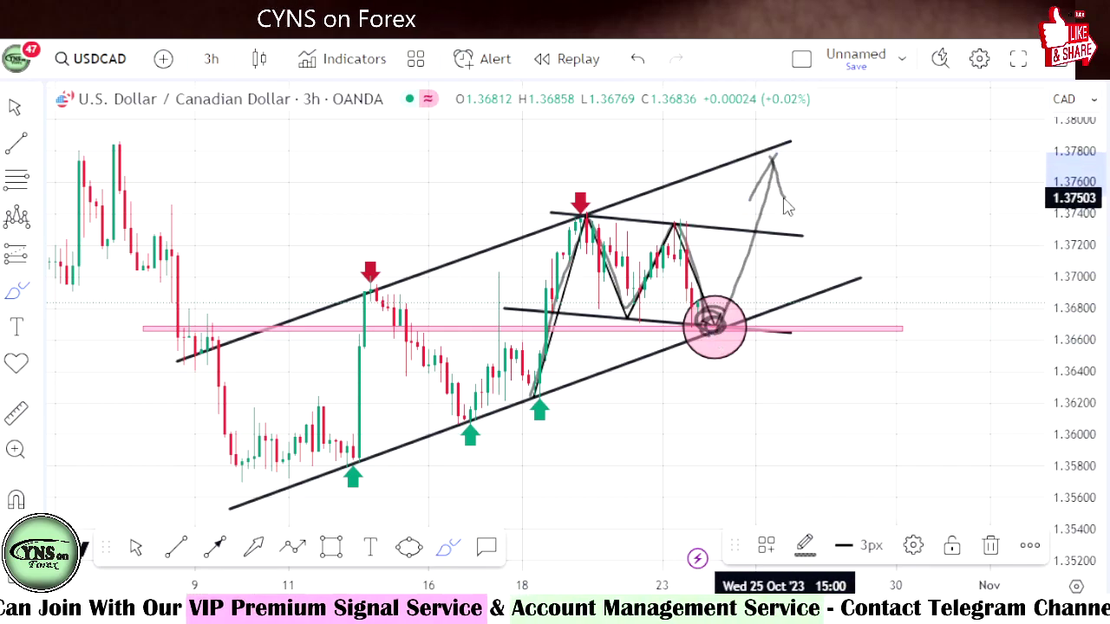
click(633, 58)
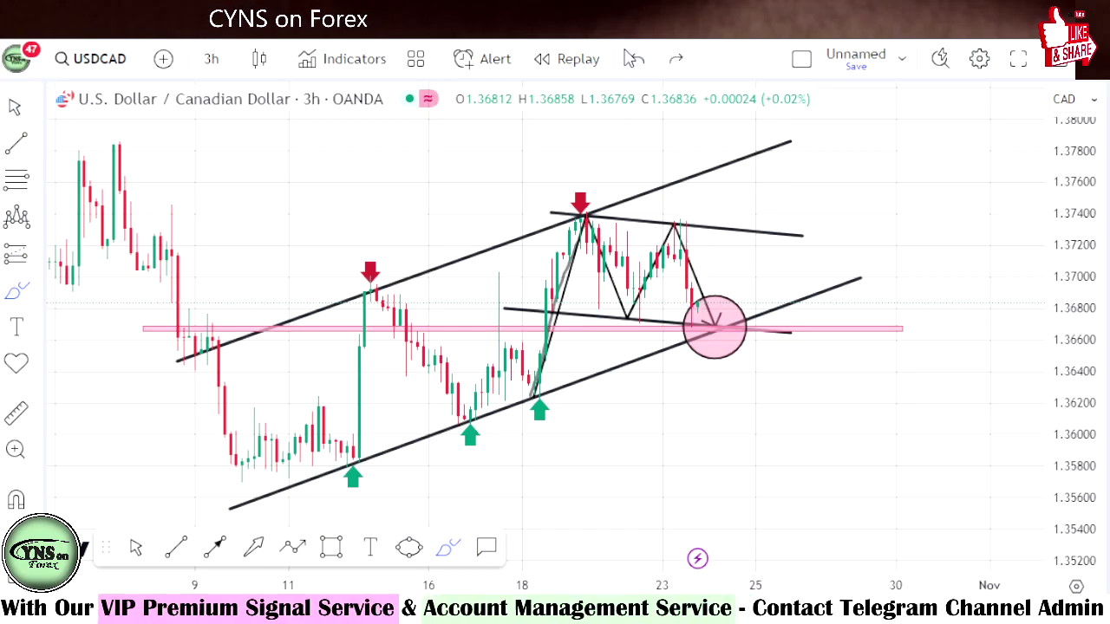
click(633, 58)
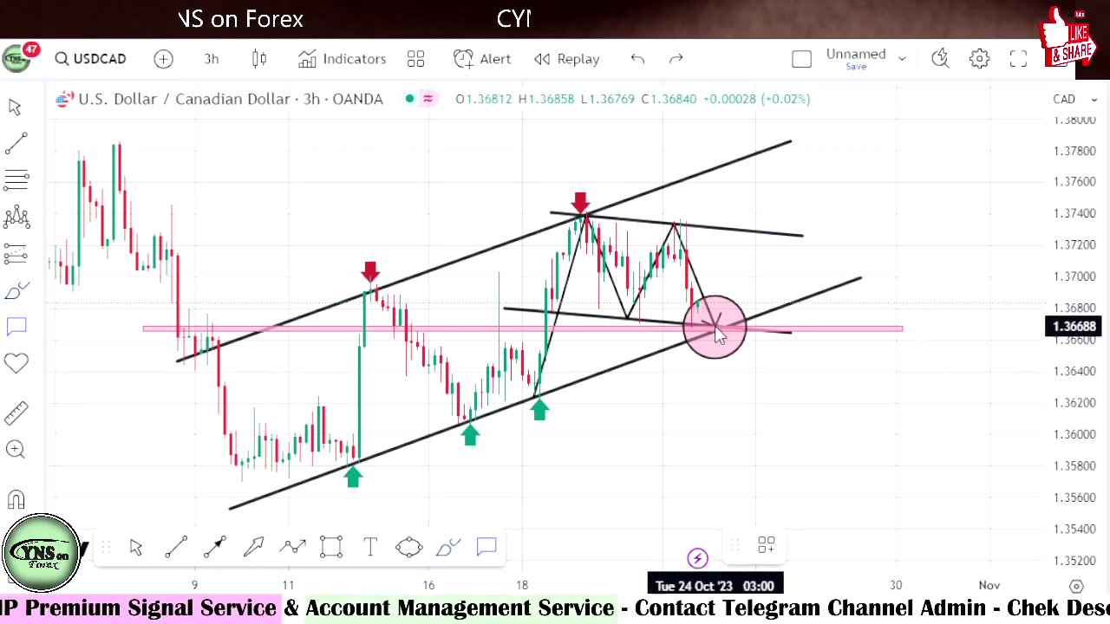
Add a black 'WAITING FOR BUY SETUP' callout beneath the pink circle, pointing into it
drag(715, 327, 714, 386)
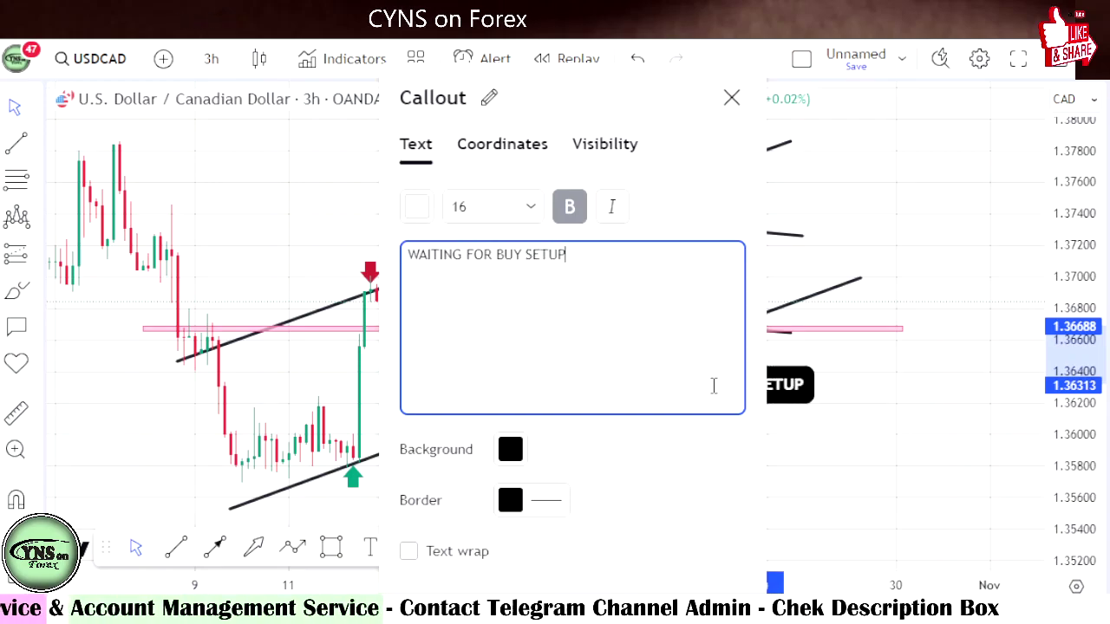
click(862, 347)
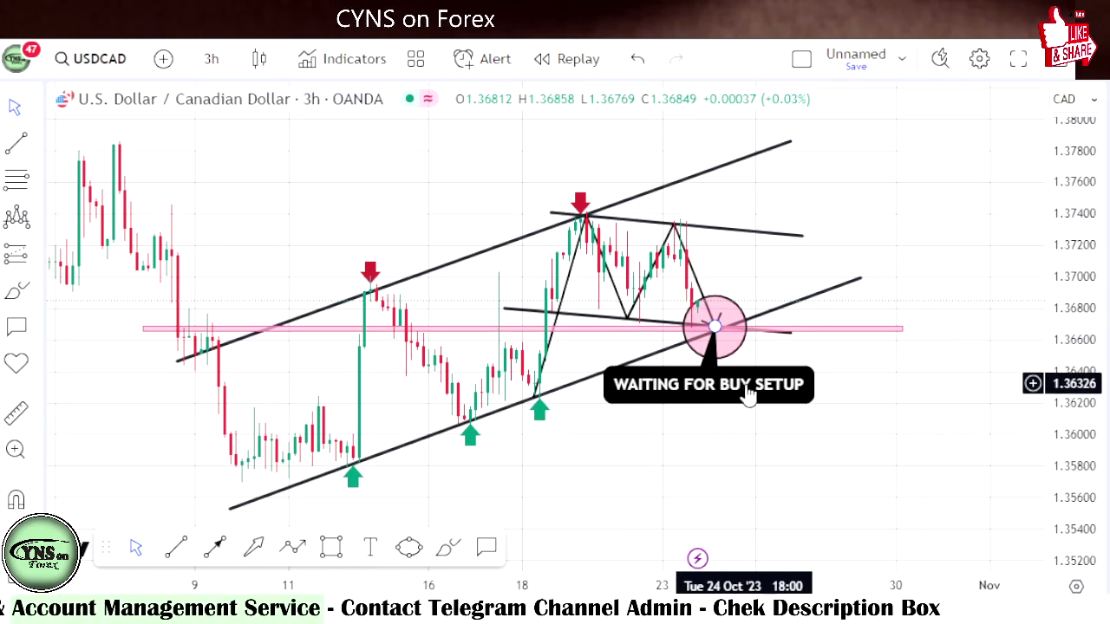
drag(753, 391, 768, 389)
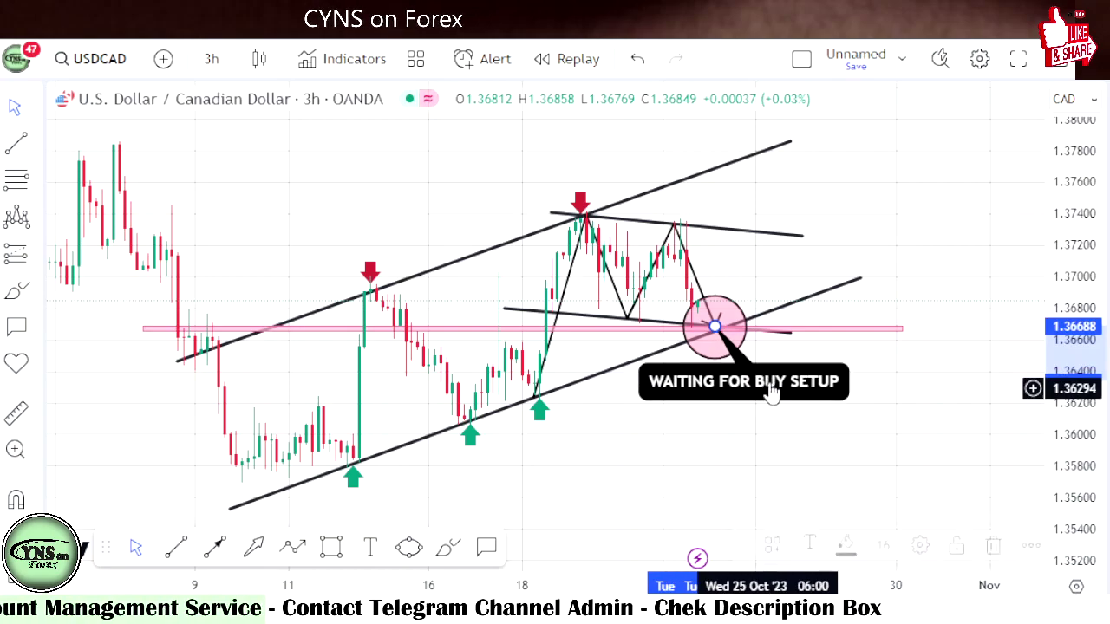
drag(874, 203, 855, 234)
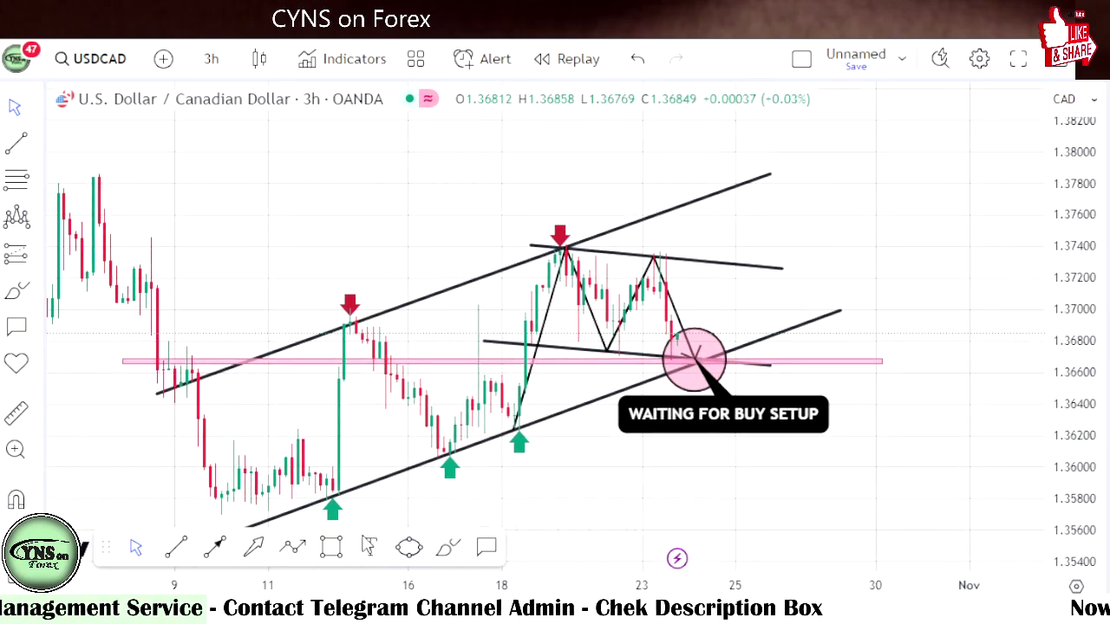
Draw a thick black arrow from the pink circle up to the upper channel line
click(253, 547)
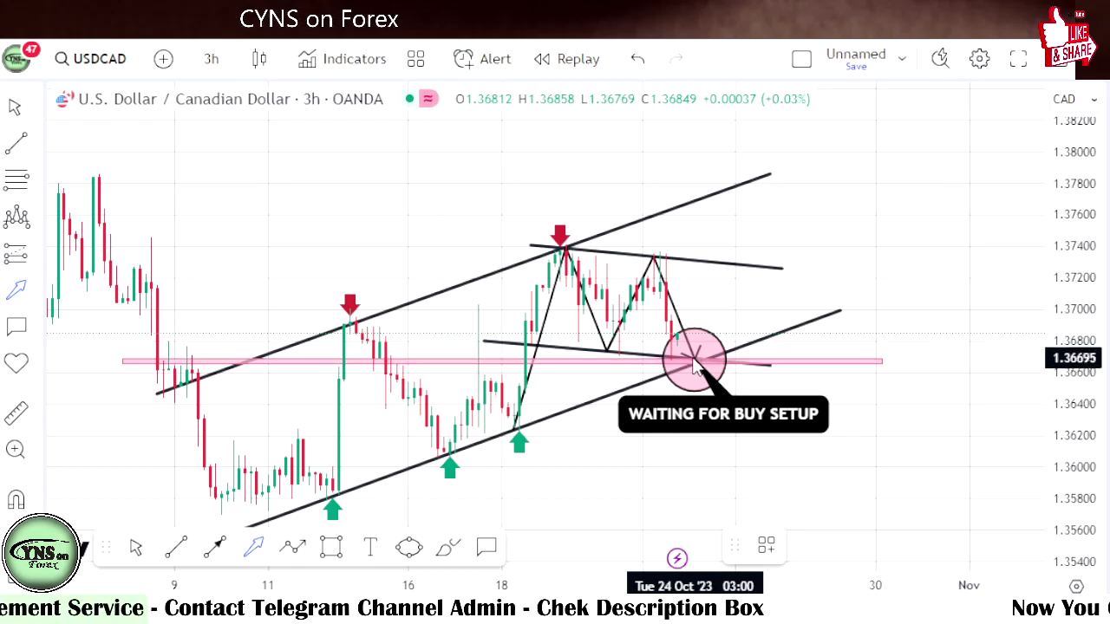
drag(695, 360, 747, 186)
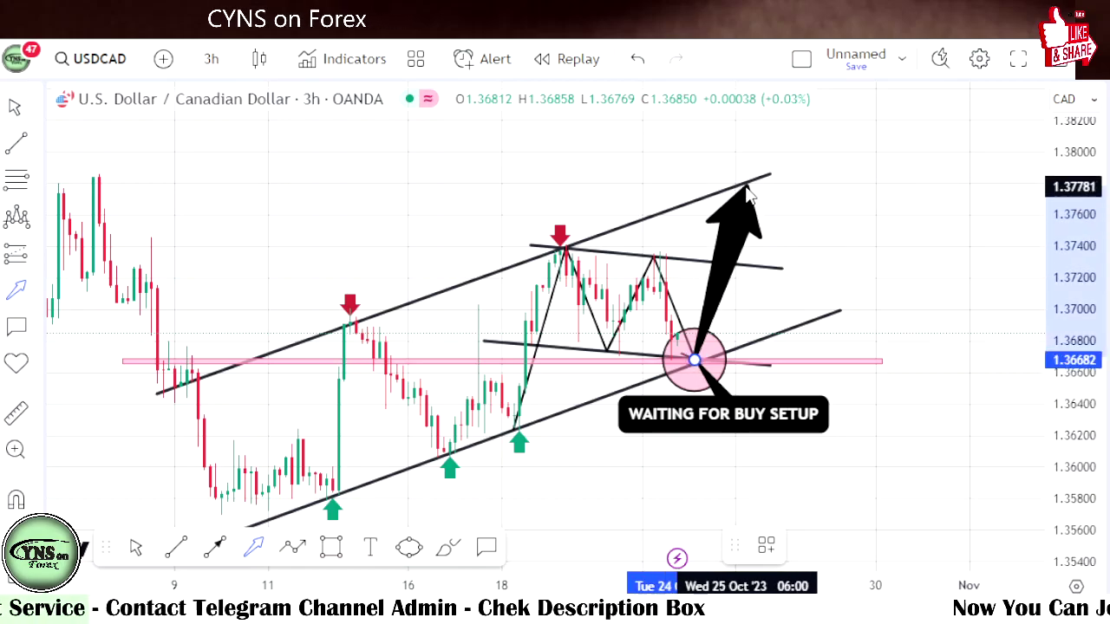
drag(892, 236, 867, 219)
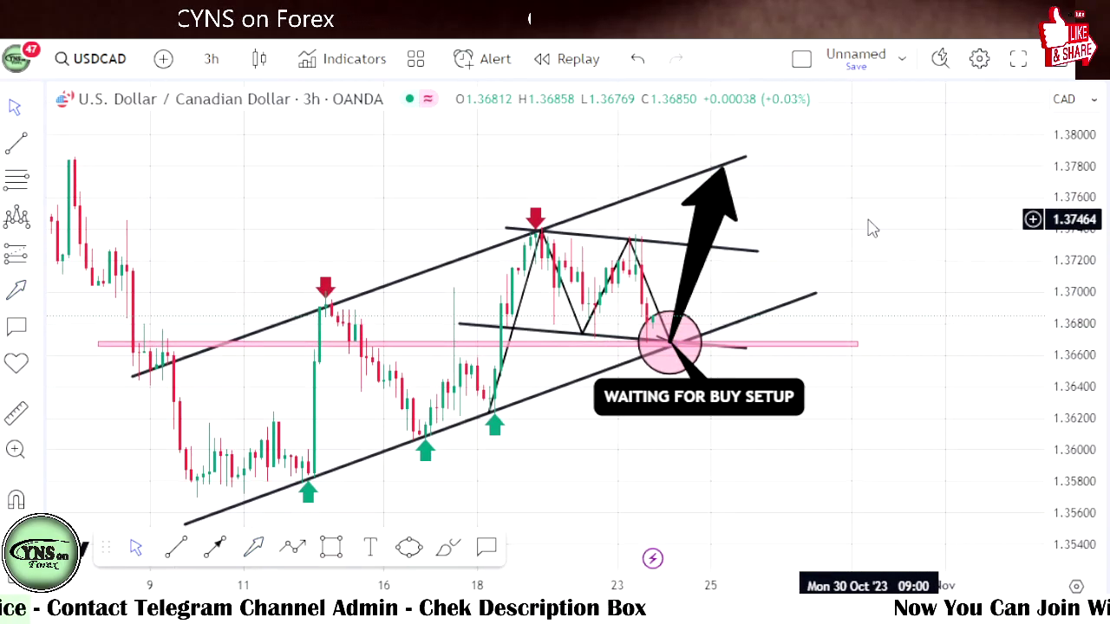